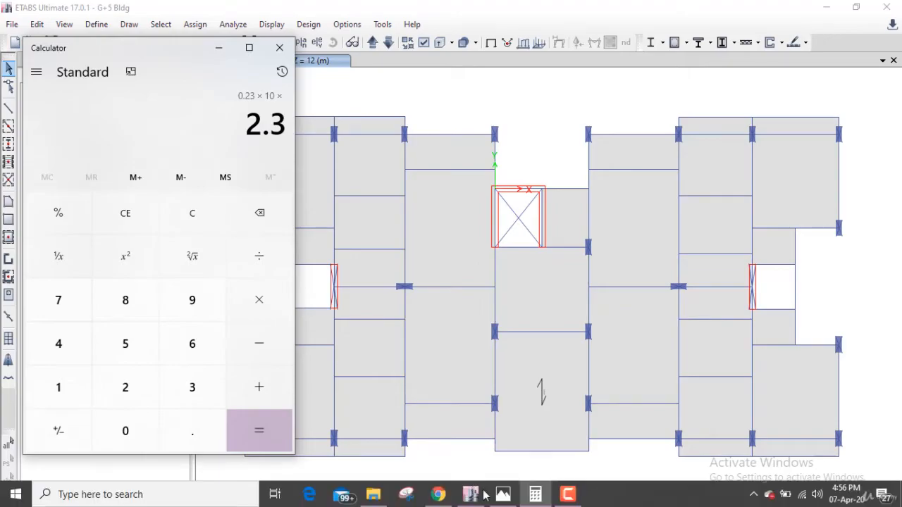
# - Check the wall load formula sketch and complete the 230 mm wall load calculation as 0.23 × 10 × 2.5
pyautogui.click(500, 490)
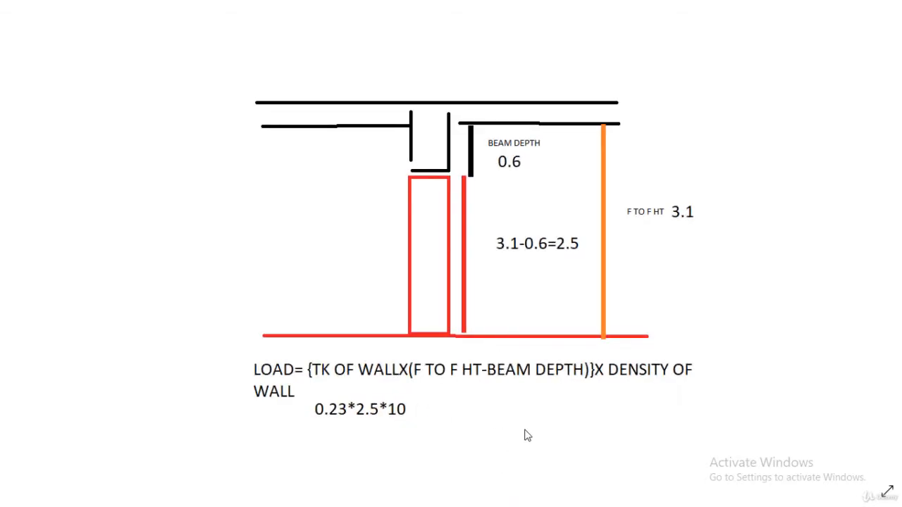
pyautogui.hotkey('alt', 'Tab')
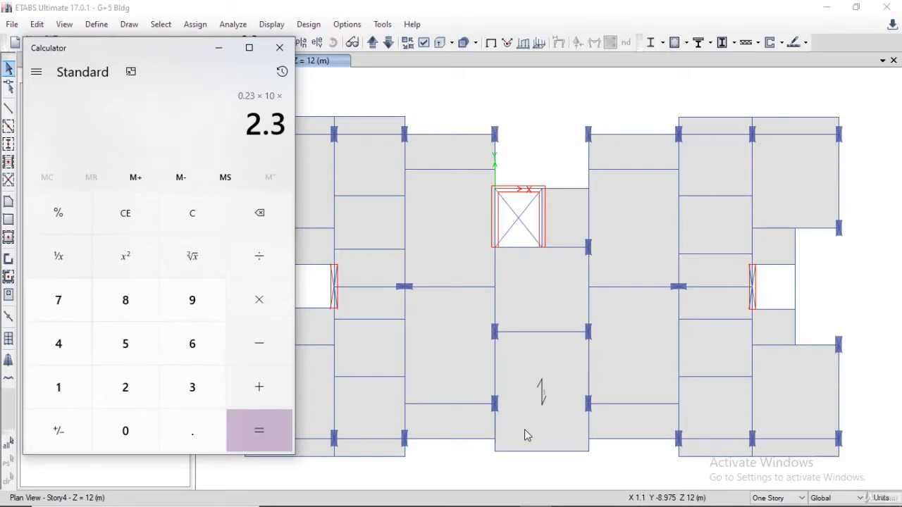
pyautogui.write('2.5')
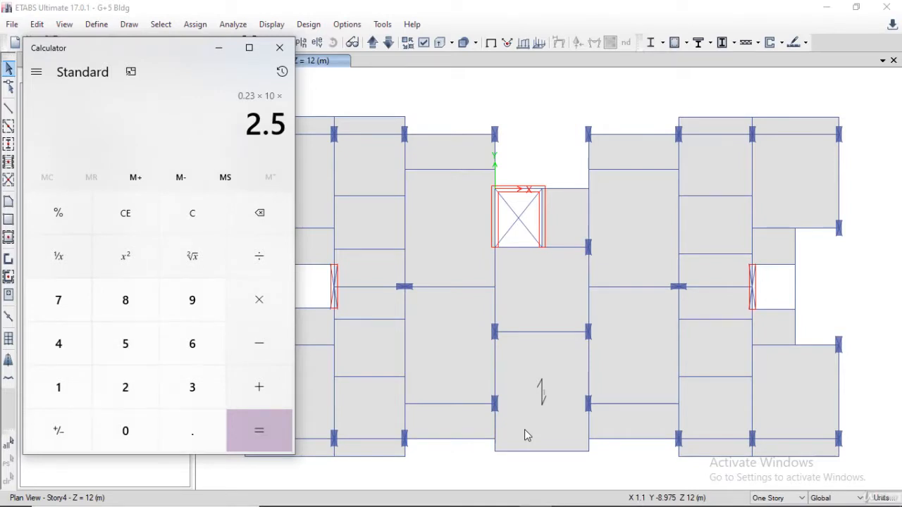
pyautogui.press('Return')
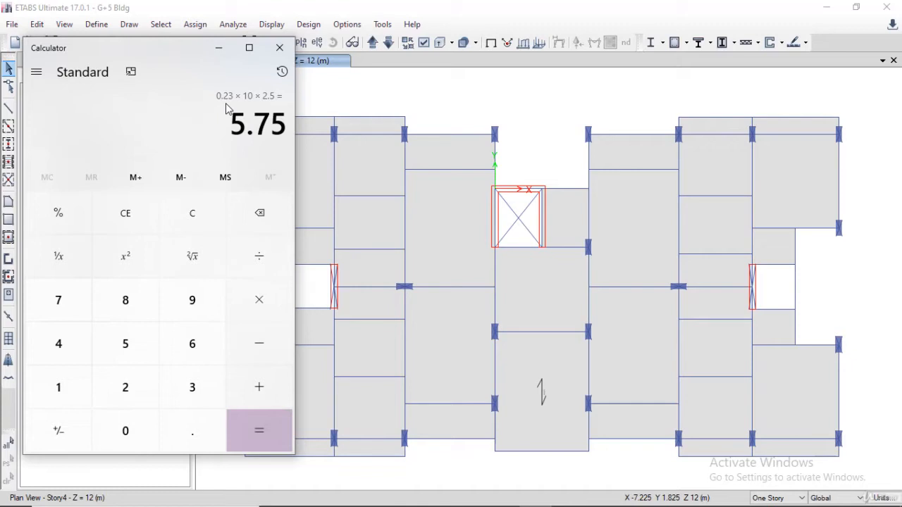
# - Calculate the 150 mm wall load as 0.15 × 10 × 2.5 and put the calculator away
pyautogui.write('0.15')
pyautogui.write('*10')
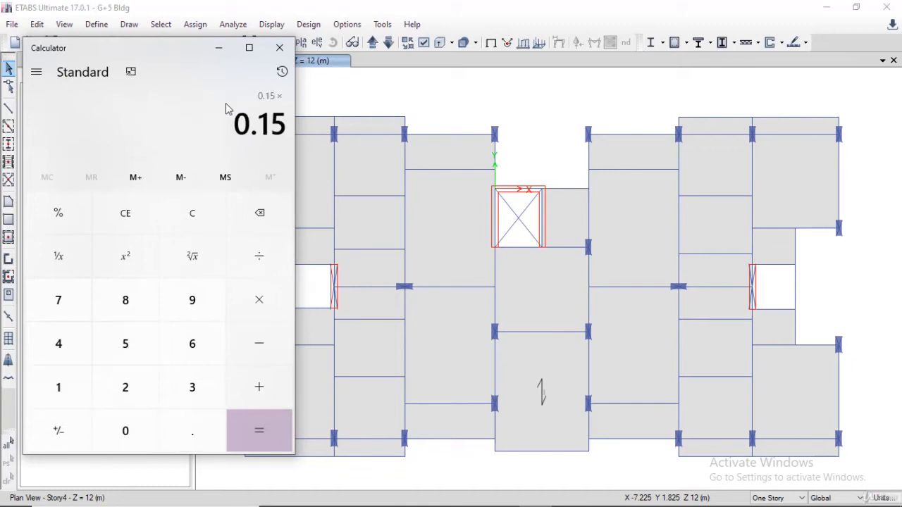
pyautogui.write('*')
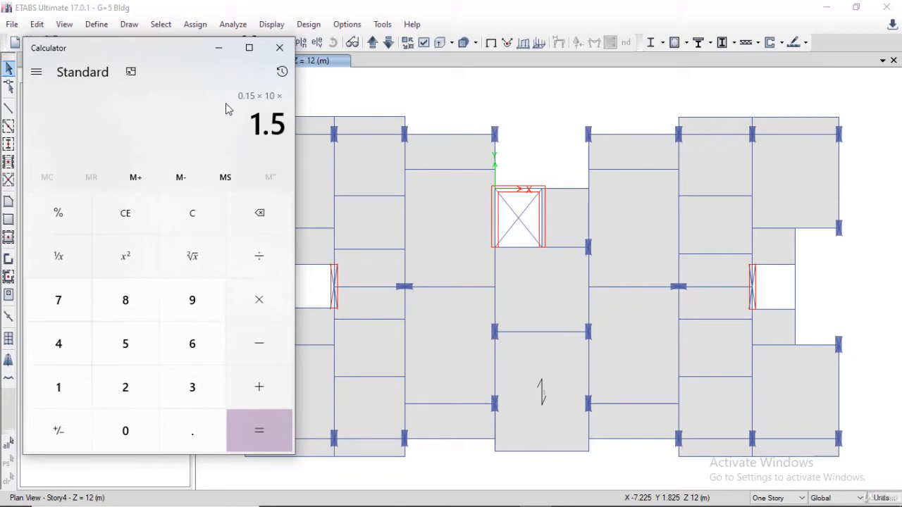
pyautogui.write('2.5')
pyautogui.press('Return')
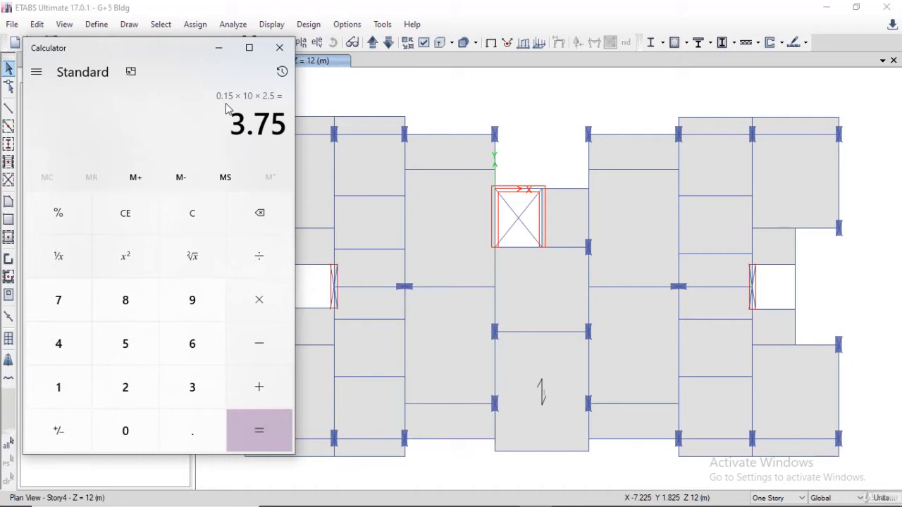
pyautogui.click(219, 49)
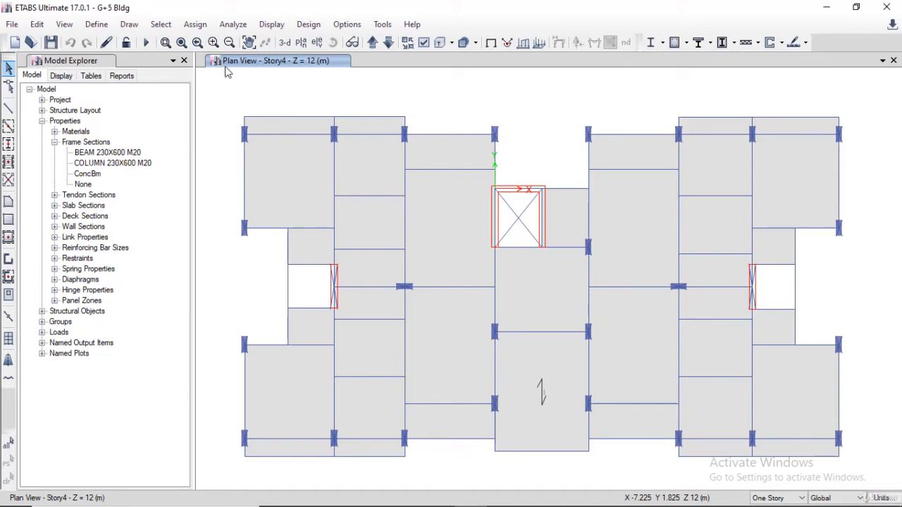
pyautogui.click(299, 117)
pyautogui.click(370, 117)
pyautogui.click(637, 133)
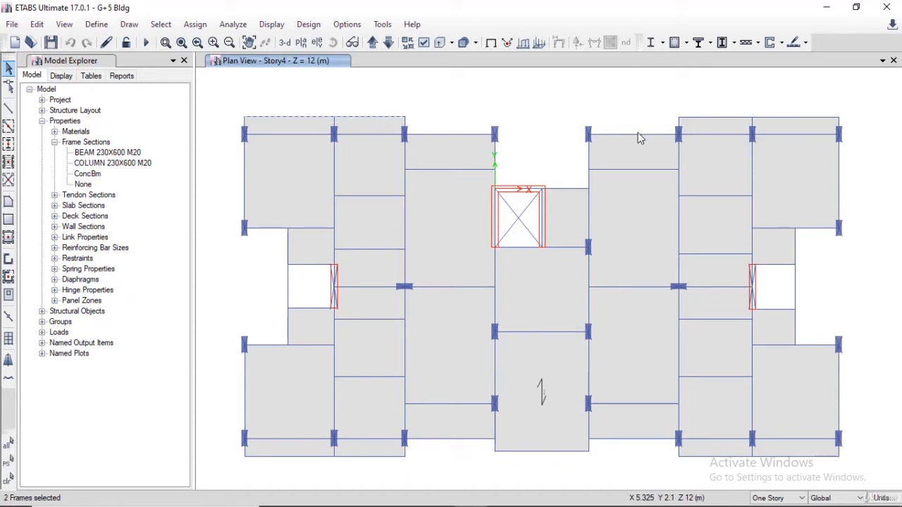
pyautogui.click(713, 134)
pyautogui.click(787, 134)
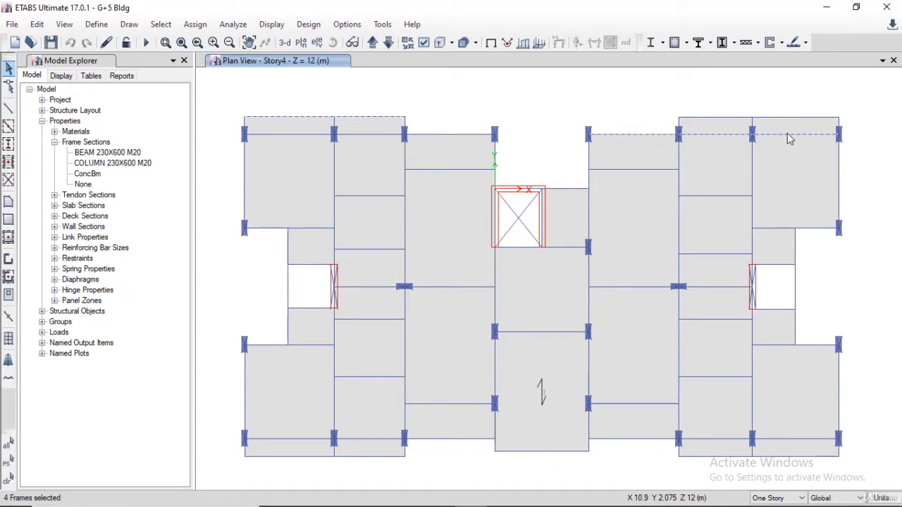
pyautogui.click(798, 117)
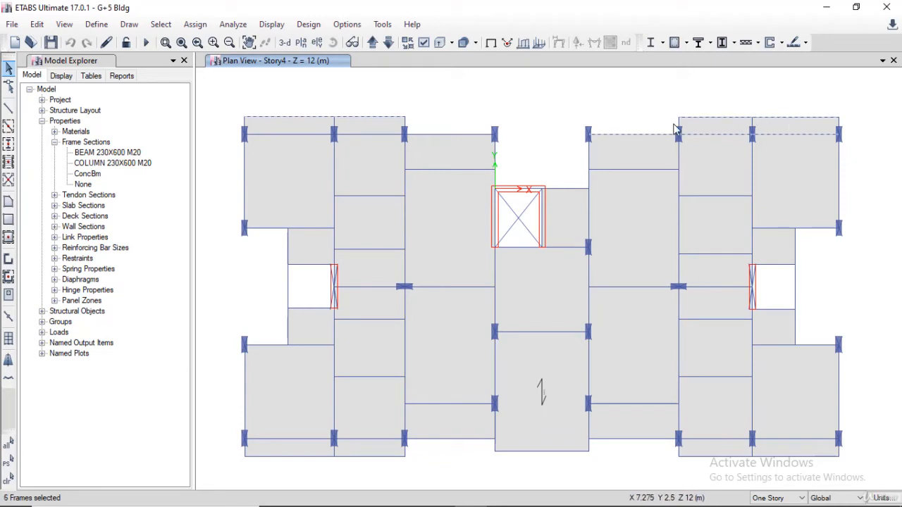
pyautogui.click(462, 133)
pyautogui.click(379, 134)
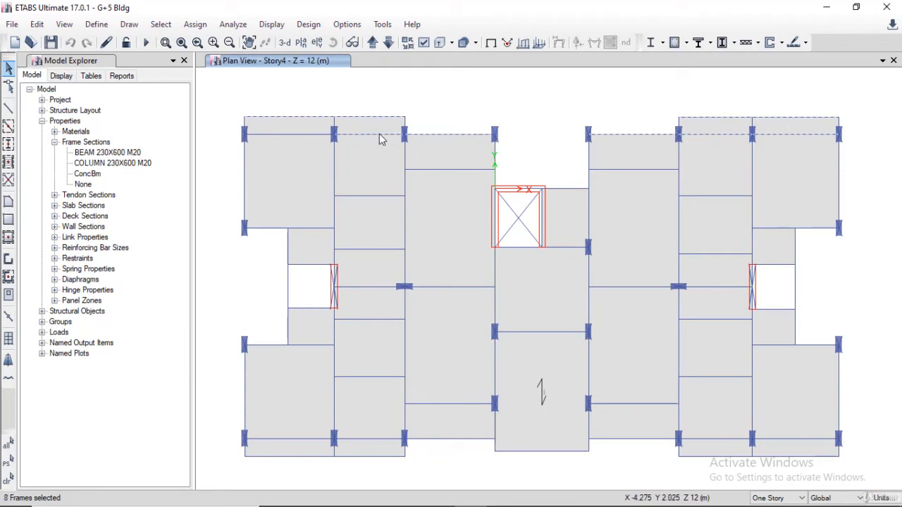
pyautogui.click(242, 175)
pyautogui.click(405, 168)
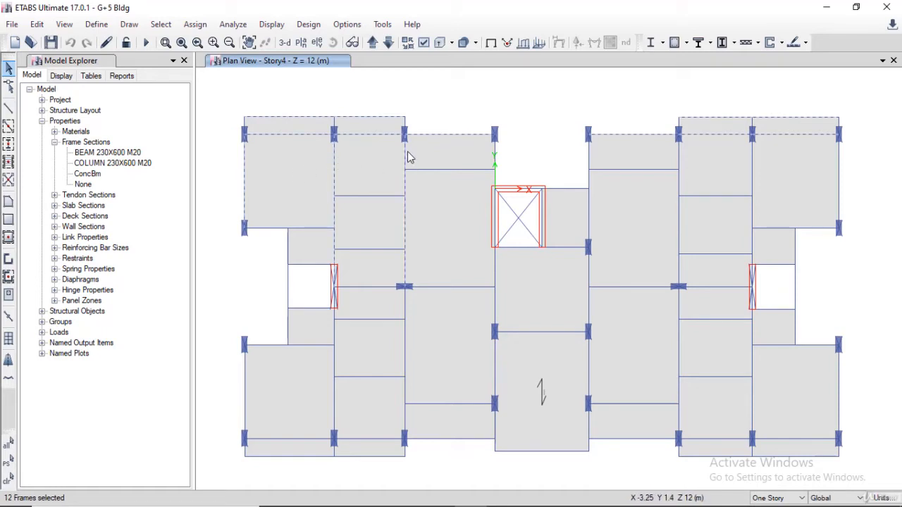
pyautogui.hotkey('ctrl', 'q')
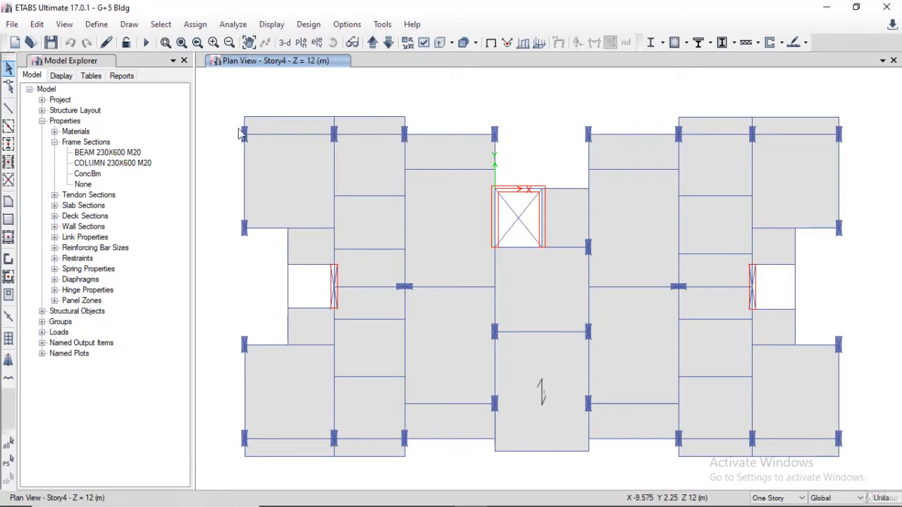
# - Select the three columns along the upper edge of the plan's left wing and the outer column below them
pyautogui.scroll(3, 240, 130)
pyautogui.scroll(3, 244, 134)
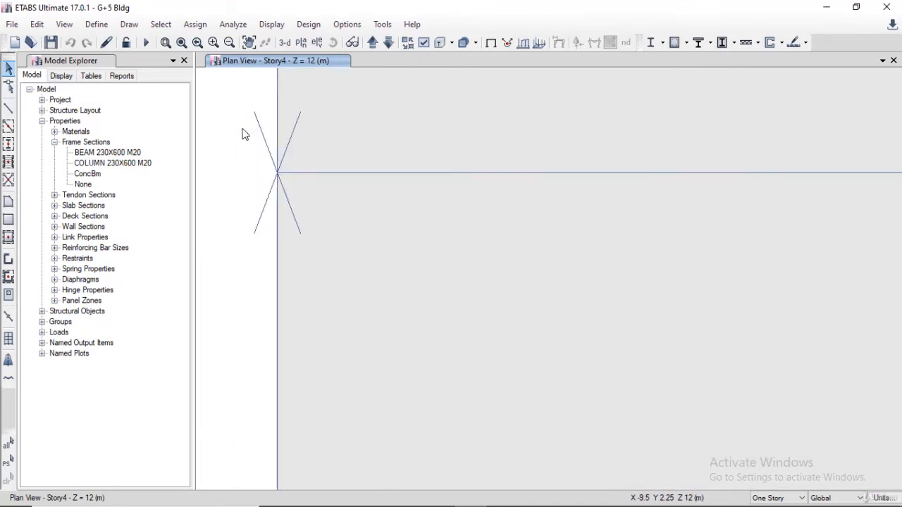
pyautogui.click(261, 131)
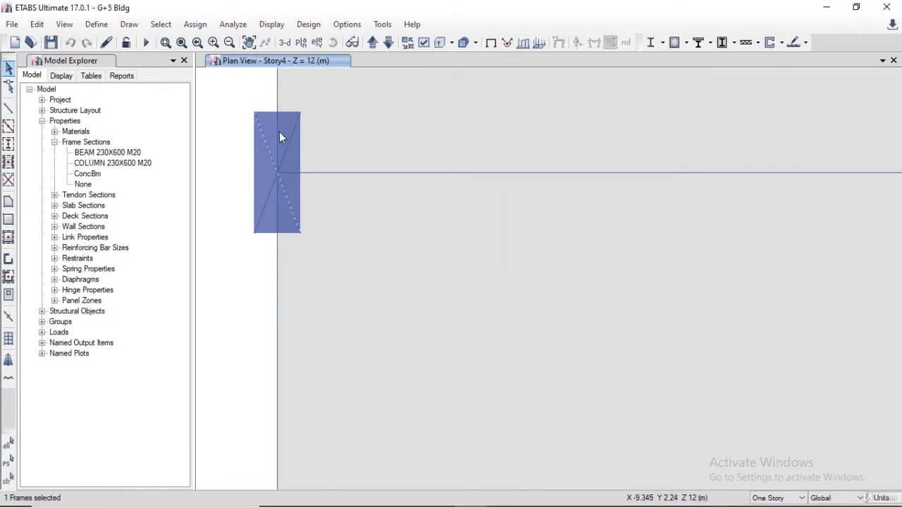
pyautogui.scroll(-3, 373, 118)
pyautogui.moveTo(487, 148); pyautogui.dragTo(396, 145, button='middle')
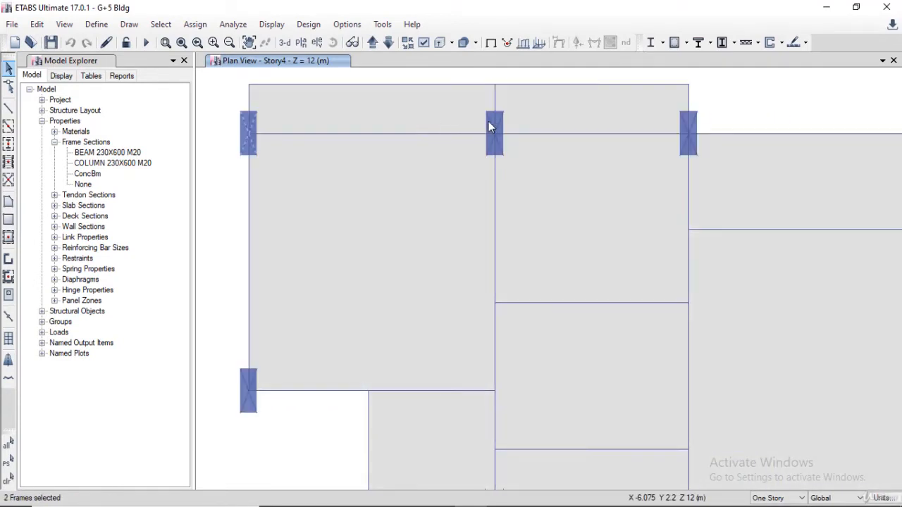
pyautogui.click(497, 125)
pyautogui.click(580, 128)
pyautogui.click(687, 127)
pyautogui.click(248, 381)
pyautogui.click(253, 383)
# - Add the two upper-row columns on either side of the central recess above the lift to the selection
pyautogui.scroll(-5, 601, 259)
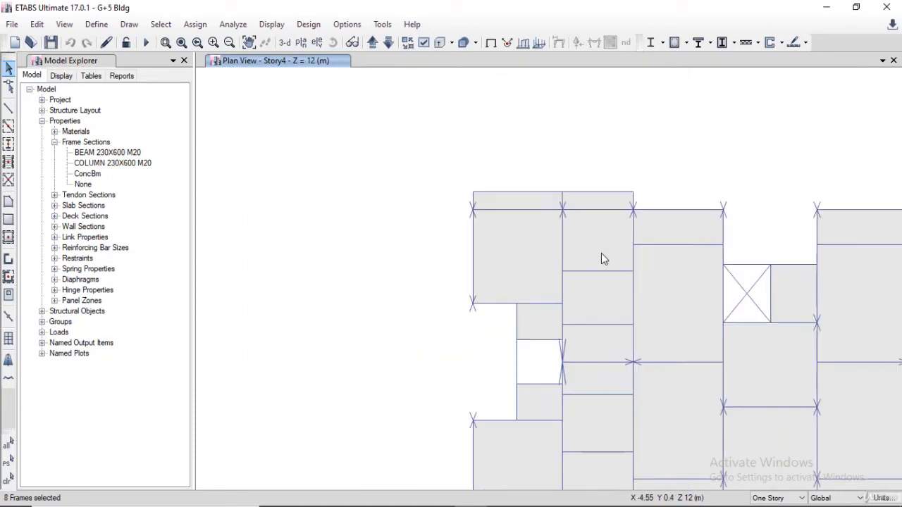
pyautogui.scroll(4, 520, 166)
pyautogui.moveTo(524, 155); pyautogui.dragTo(470, 171)
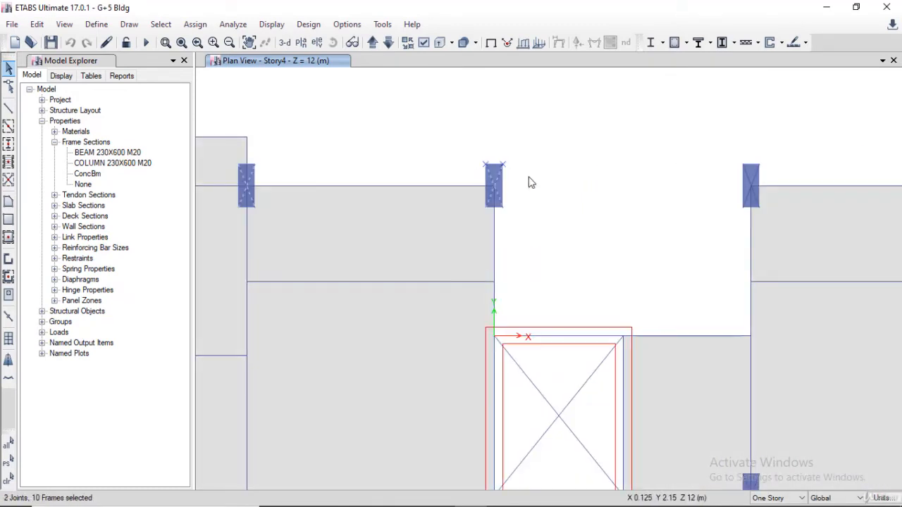
pyautogui.moveTo(778, 156); pyautogui.dragTo(730, 177)
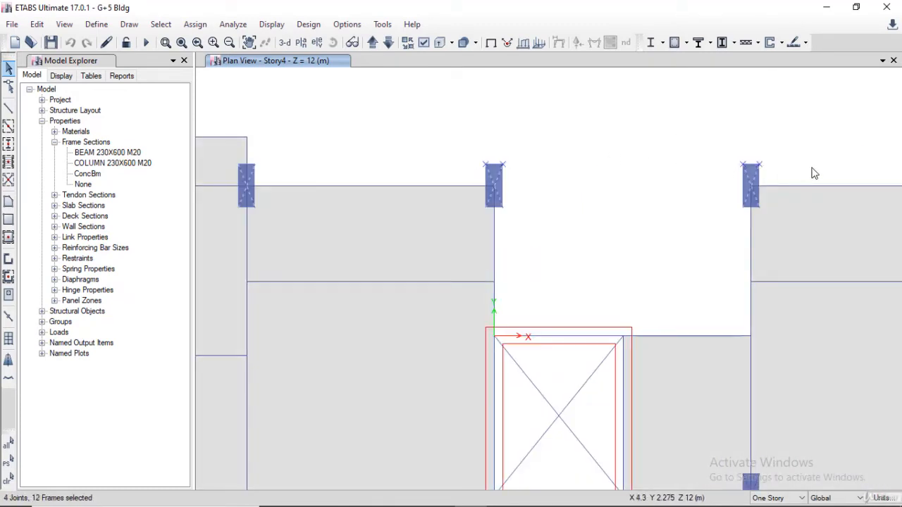
# - Add the three columns along the upper edge of the plan's right wing to the selection
pyautogui.moveTo(803, 155); pyautogui.dragTo(355, 160, button='middle')
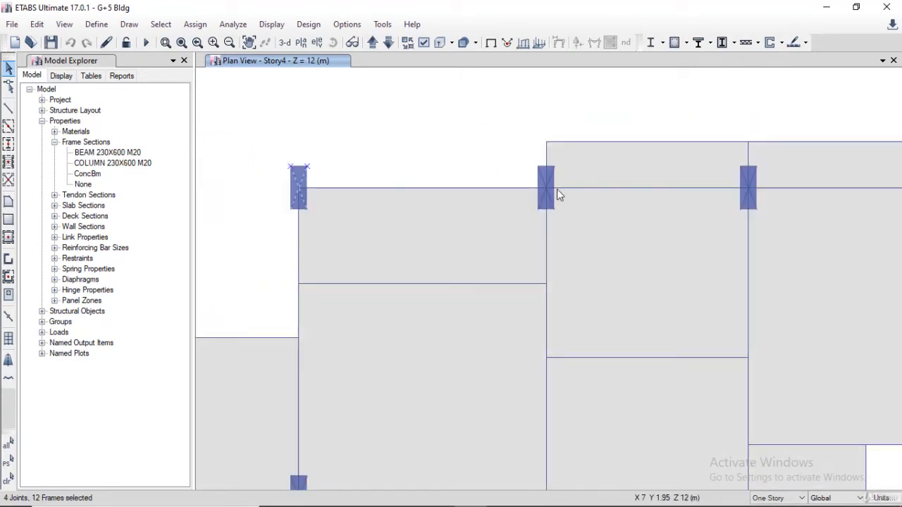
pyautogui.click(541, 175)
pyautogui.click(753, 175)
pyautogui.scroll(-3, 788, 147)
pyautogui.moveTo(755, 146); pyautogui.dragTo(521, 144, button='middle')
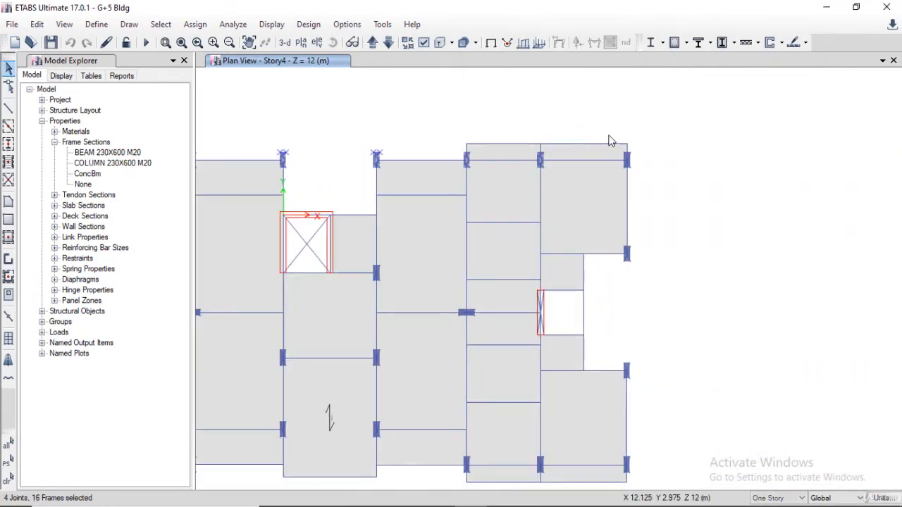
pyautogui.scroll(4, 613, 143)
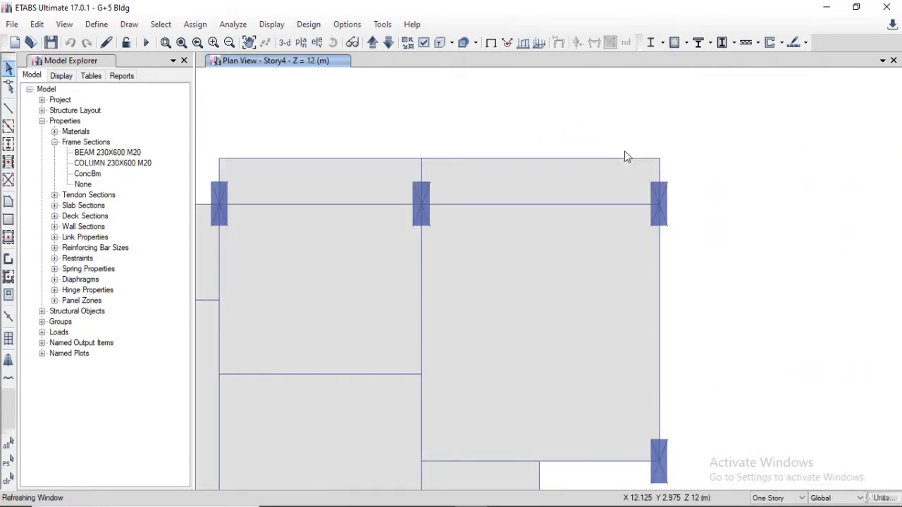
pyautogui.click(655, 193)
# - Add the two outer columns above and below the recess in the plan's right edge to the selection
pyautogui.moveTo(682, 283); pyautogui.dragTo(693, 97, button='middle')
pyautogui.moveTo(700, 231); pyautogui.dragTo(673, 317)
pyautogui.moveTo(648, 342); pyautogui.dragTo(691, 155, button='middle')
pyautogui.moveTo(761, 308); pyautogui.dragTo(735, 401)
# - Add the three columns along the lower edge of the plan's right wing to the selection
pyautogui.moveTo(721, 421); pyautogui.dragTo(698, 134, button='middle')
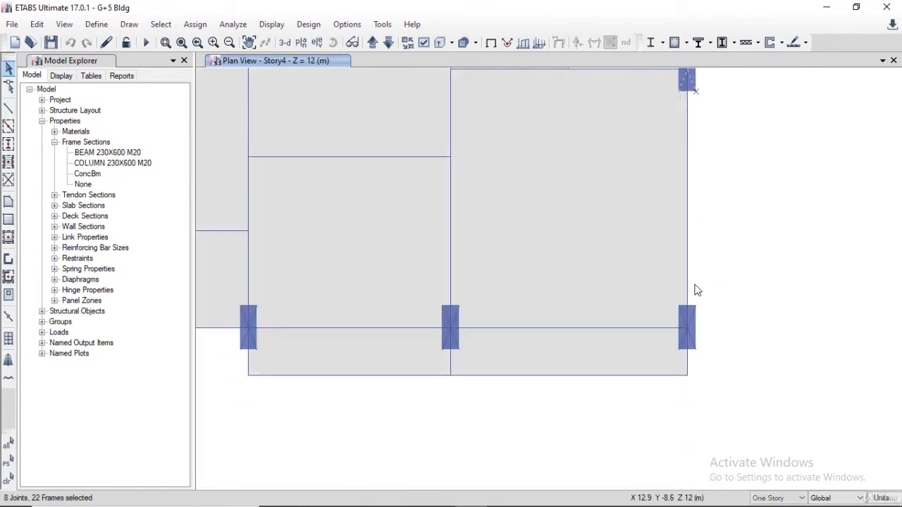
pyautogui.moveTo(714, 295); pyautogui.dragTo(692, 365)
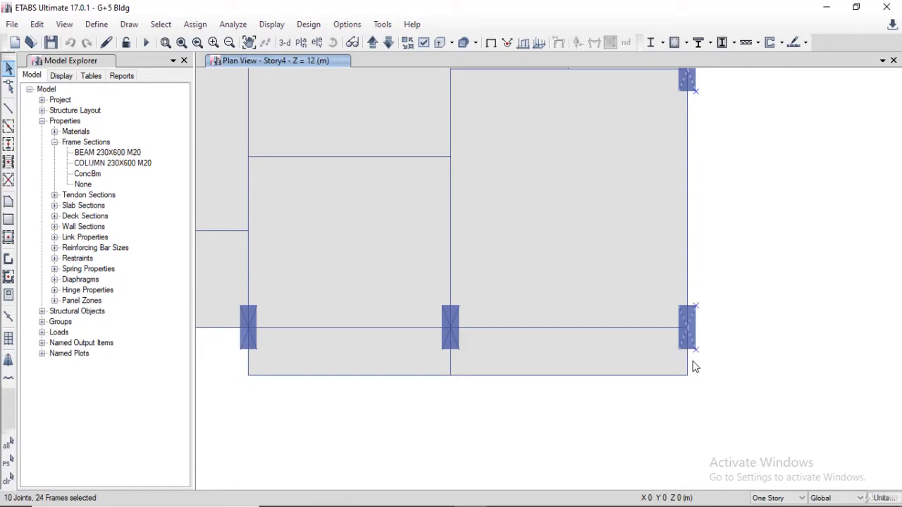
pyautogui.click(448, 322)
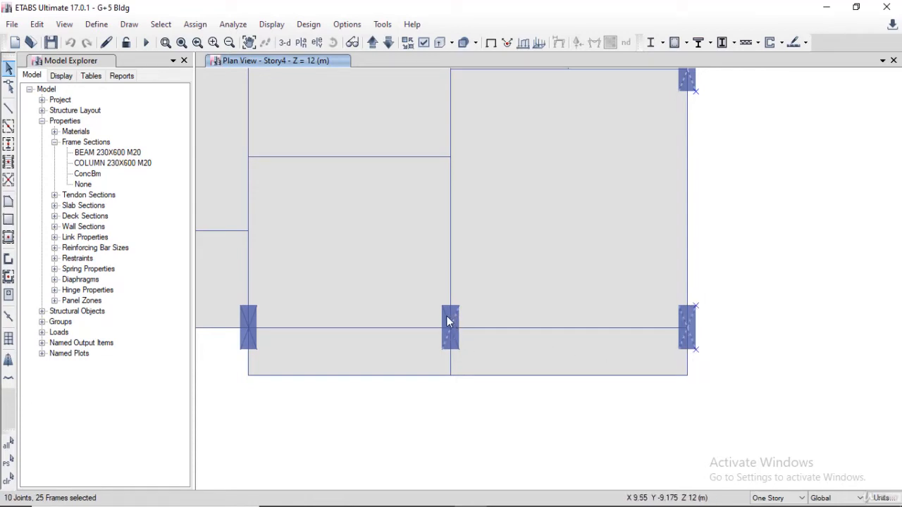
pyautogui.click(250, 320)
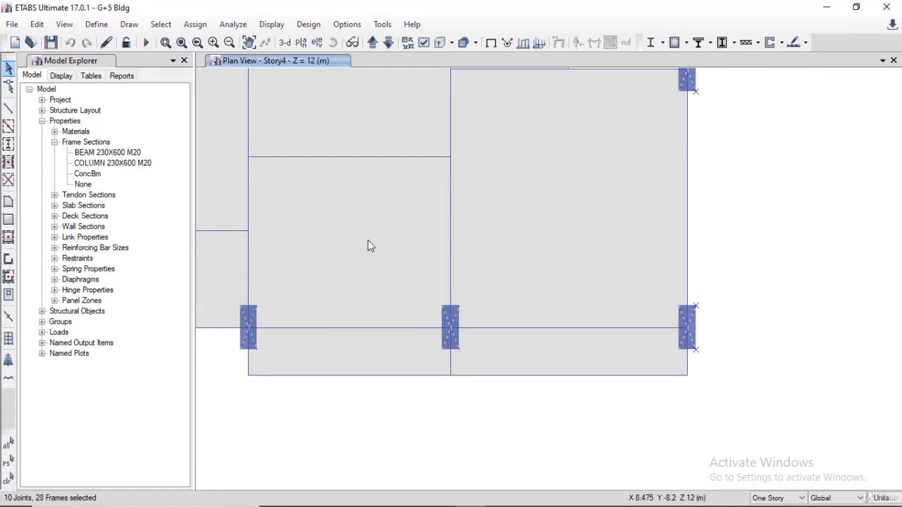
# - Add the horizontally oriented column in the right wing and the long column beside the right duct opening to the selection
pyautogui.moveTo(388, 242); pyautogui.dragTo(599, 458, button='middle')
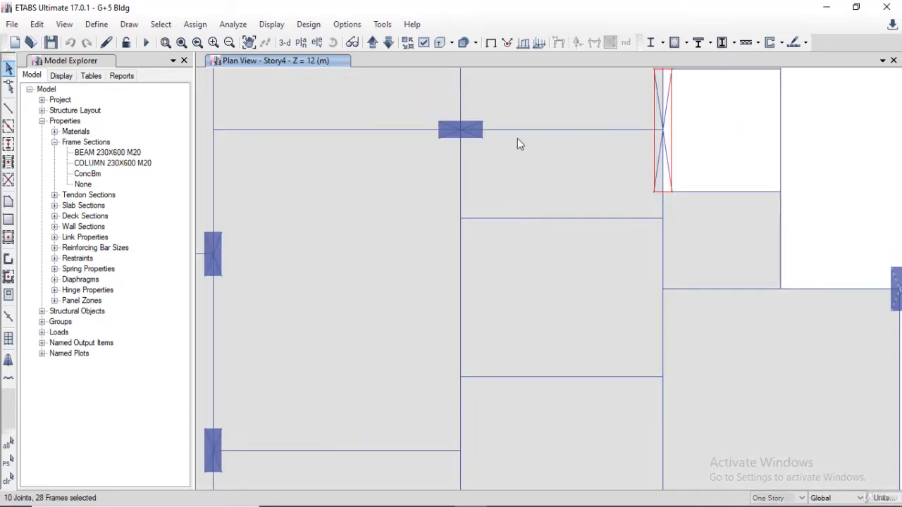
pyautogui.click(474, 129)
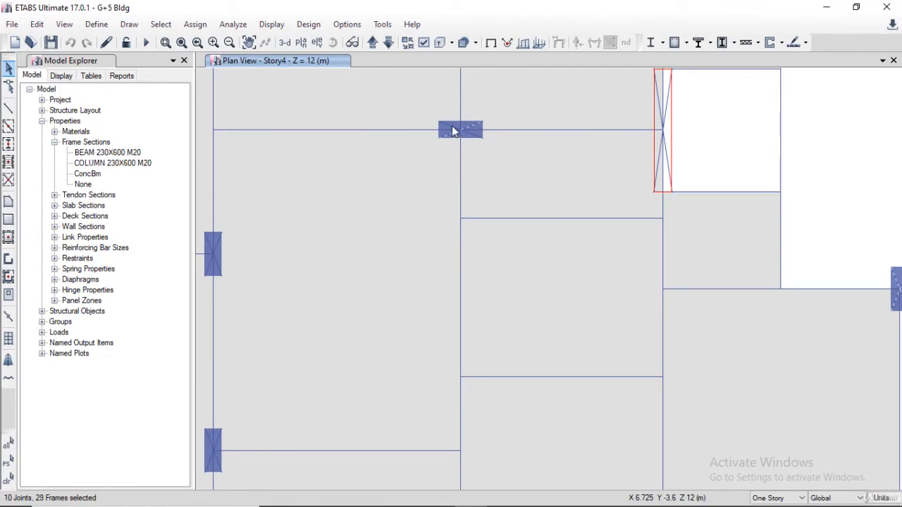
pyautogui.click(658, 97)
pyautogui.click(670, 101)
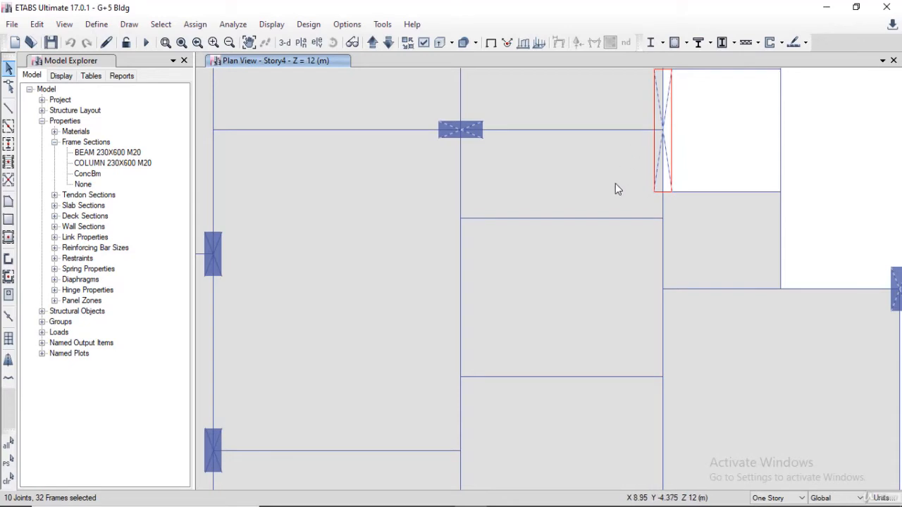
# - Add the two columns on the right side of the lower central bay to the selection
pyautogui.scroll(-3, 505, 220)
pyautogui.scroll(4, 497, 224)
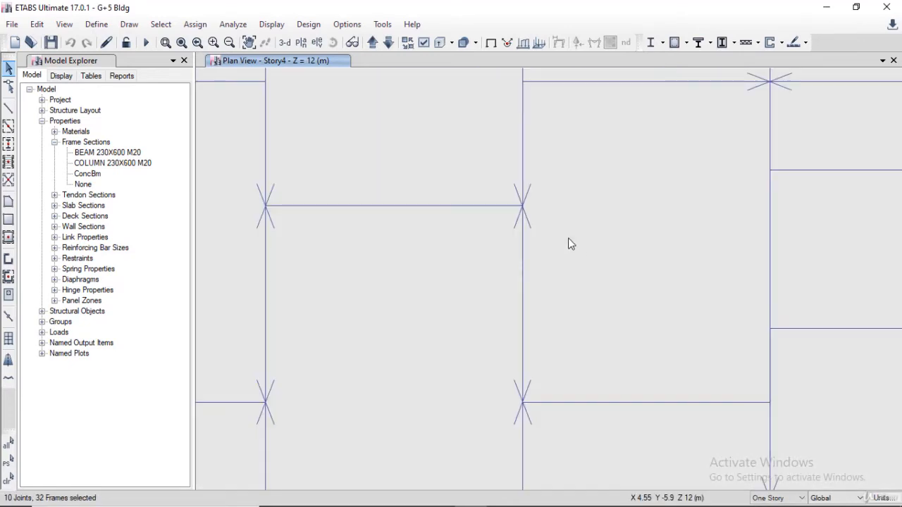
pyautogui.click(520, 193)
pyautogui.click(520, 196)
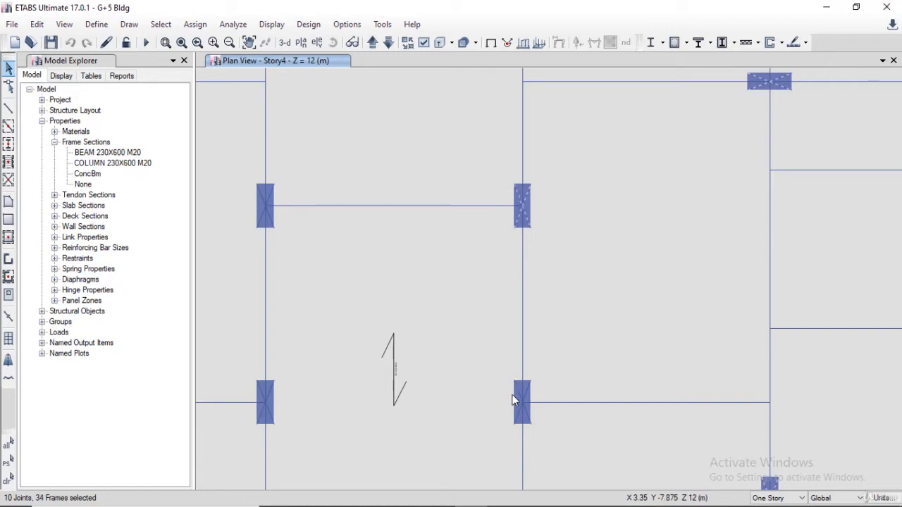
pyautogui.click(520, 397)
# - Add the two columns on the left side of the lower central bay to the selection
pyautogui.moveTo(590, 374); pyautogui.dragTo(777, 263, button='middle')
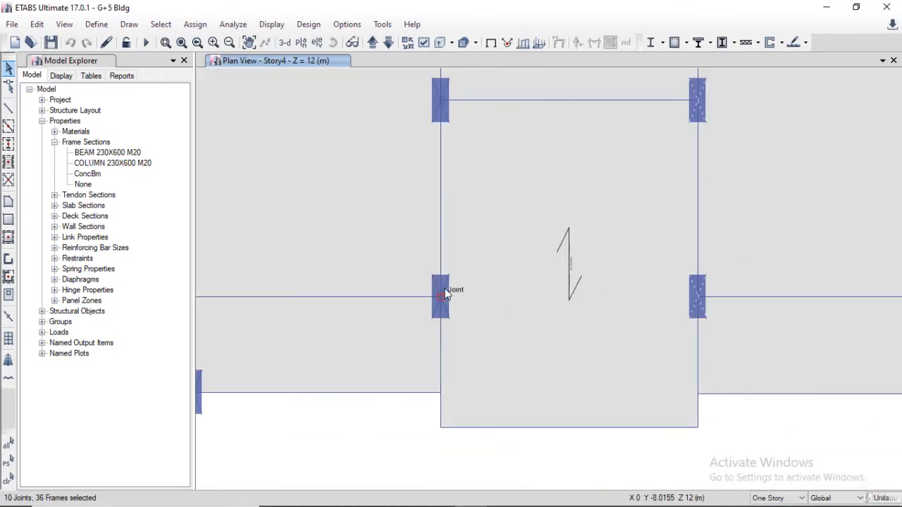
pyautogui.moveTo(464, 263); pyautogui.dragTo(445, 329)
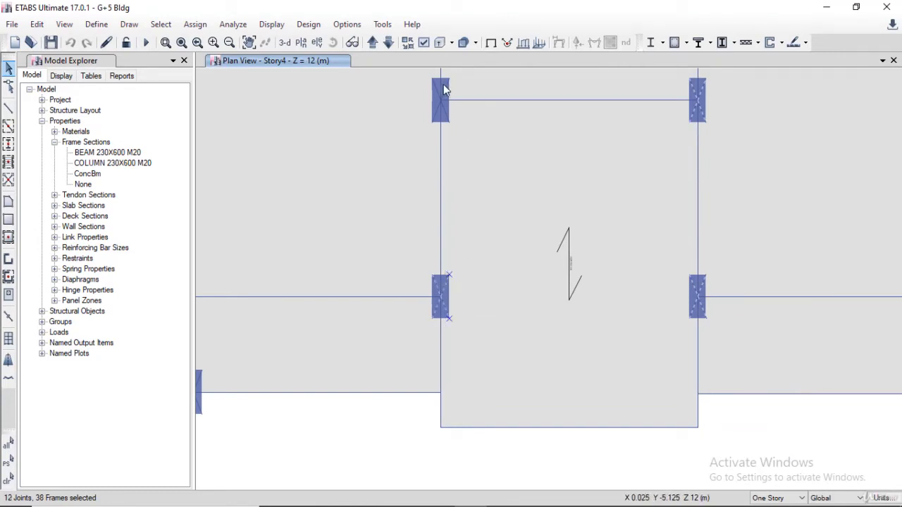
pyautogui.click(447, 111)
pyautogui.scroll(-5, 387, 227)
pyautogui.moveTo(338, 210); pyautogui.dragTo(549, 317, button='middle')
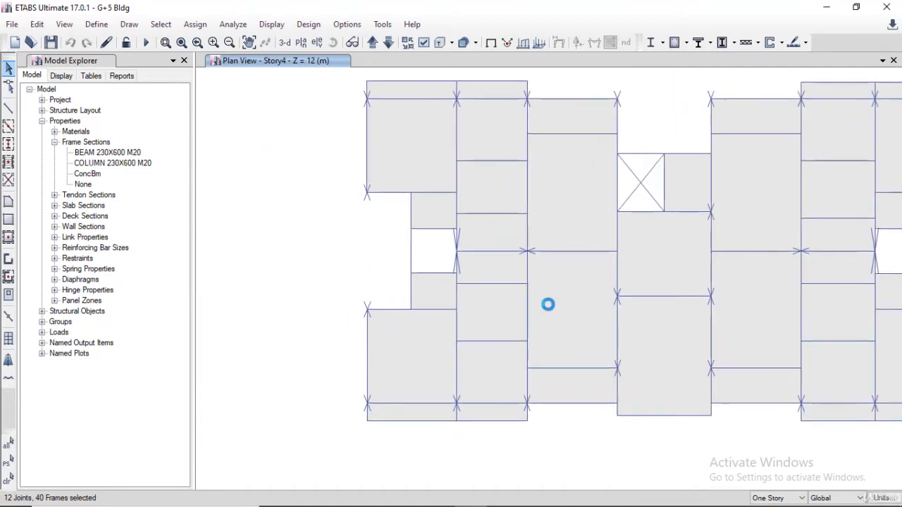
# - Add the diagonal cross lines of the horizontally oriented column in the left wing to the selection
pyautogui.scroll(5, 551, 254)
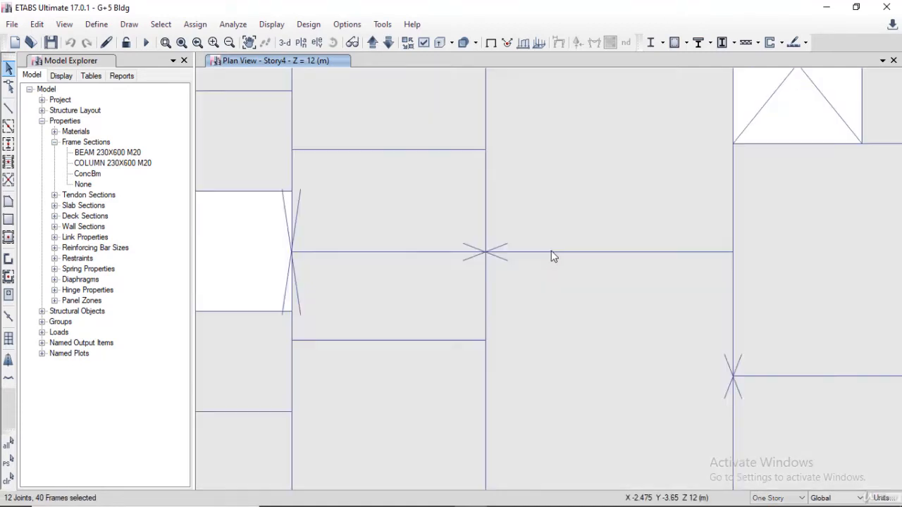
pyautogui.click(498, 251)
pyautogui.click(473, 253)
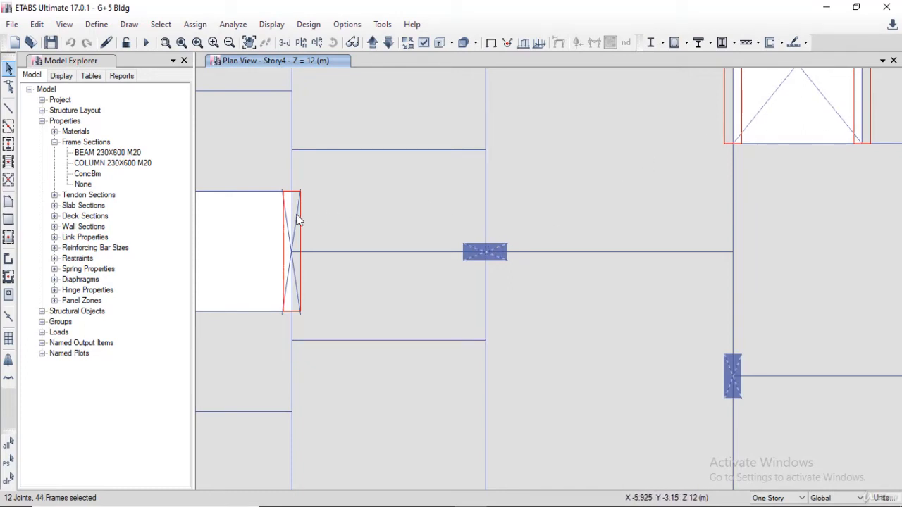
# - Add the diagonal cross lines of the three columns along the lower edge of the plan's left wing to the selection
pyautogui.moveTo(387, 301); pyautogui.dragTo(536, 181, button='middle')
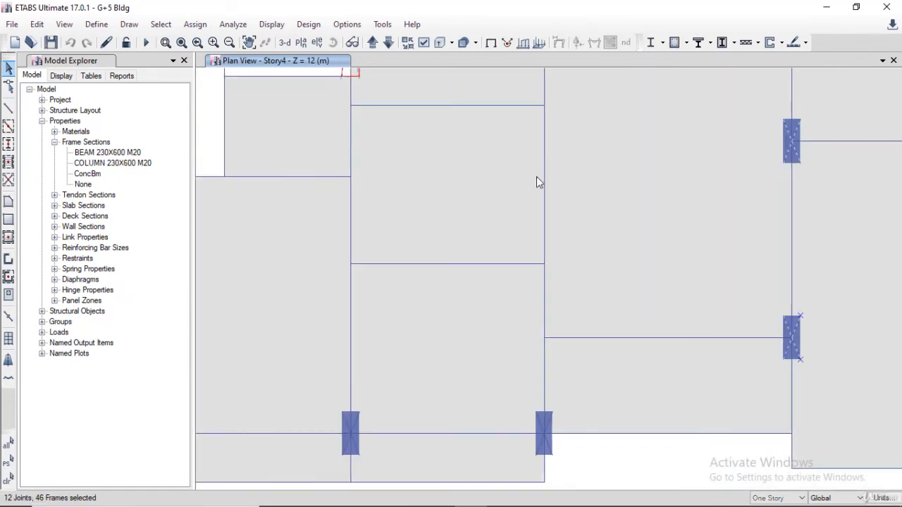
pyautogui.click(543, 424)
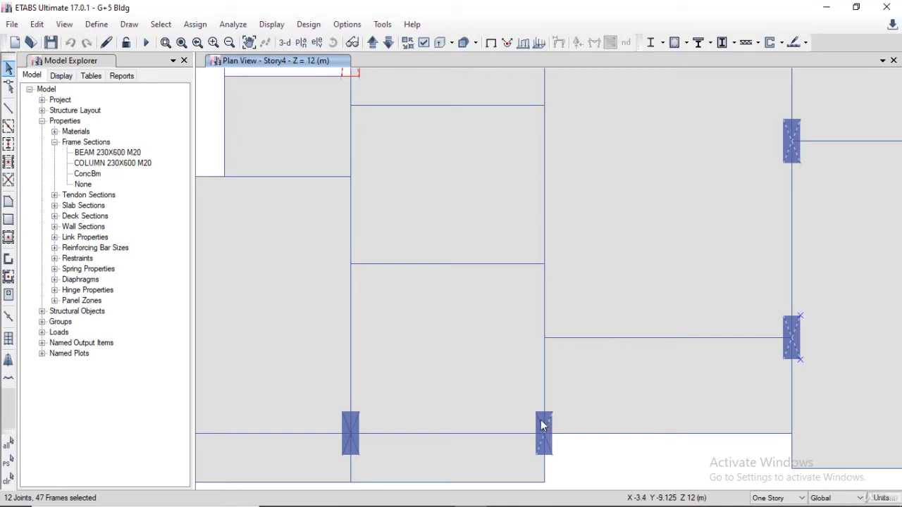
pyautogui.click(399, 434)
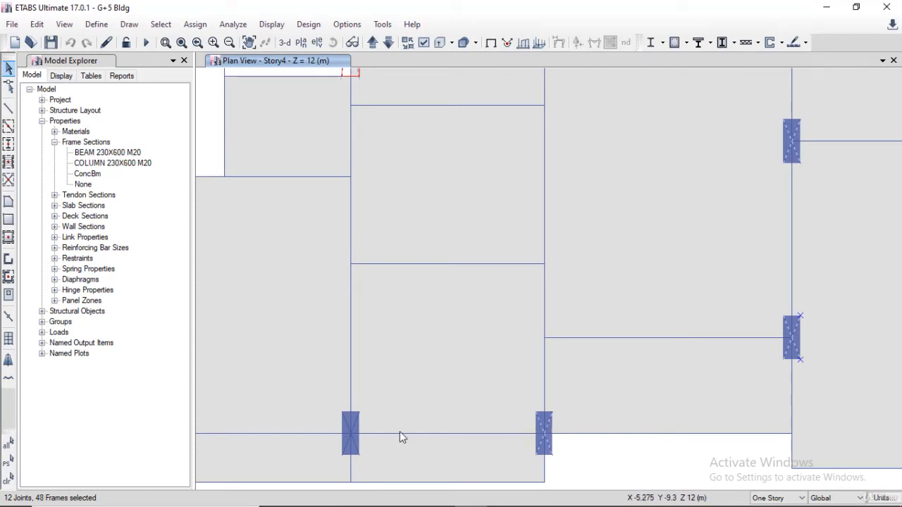
pyautogui.click(350, 430)
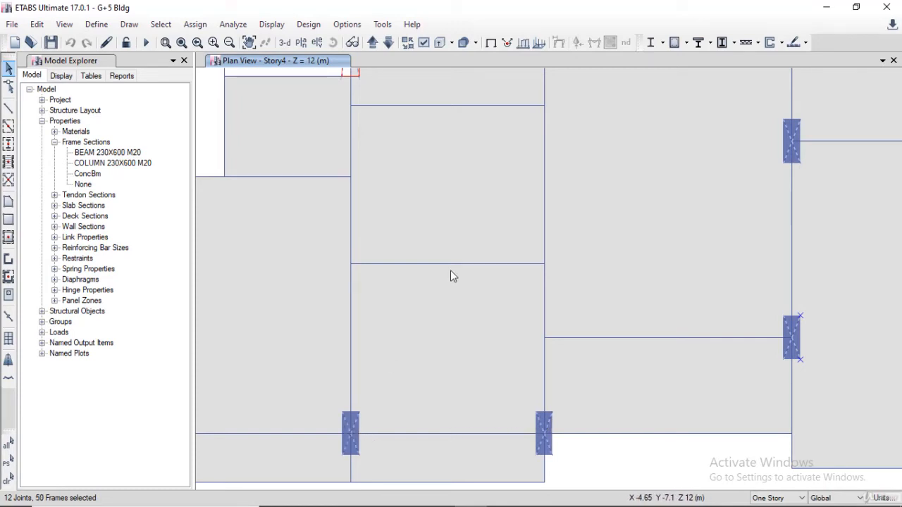
pyautogui.scroll(-2, 451, 273)
pyautogui.moveTo(401, 276); pyautogui.dragTo(558, 246, button='middle')
pyautogui.scroll(5, 482, 301)
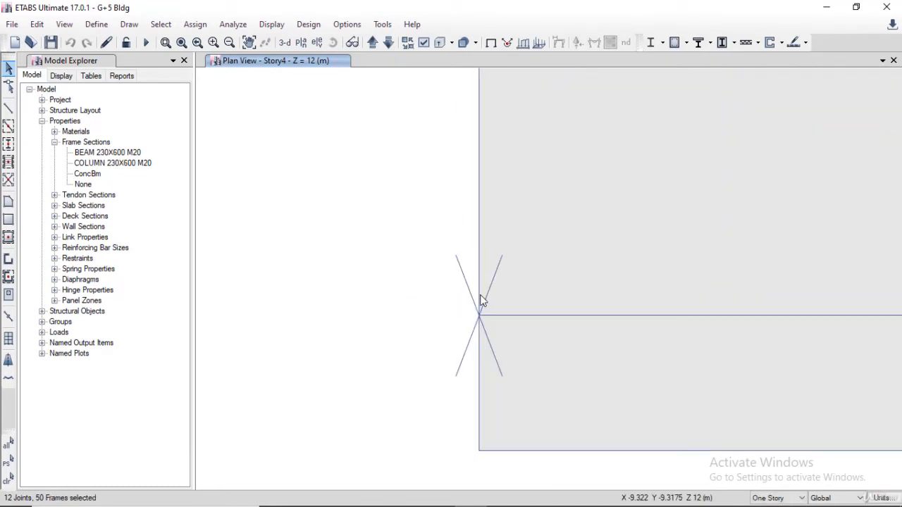
pyautogui.click(467, 289)
pyautogui.click(466, 286)
# - Add the cross lines of the column at the left recess's lower corner to the selection and delete all selected lines
pyautogui.scroll(-3, 509, 220)
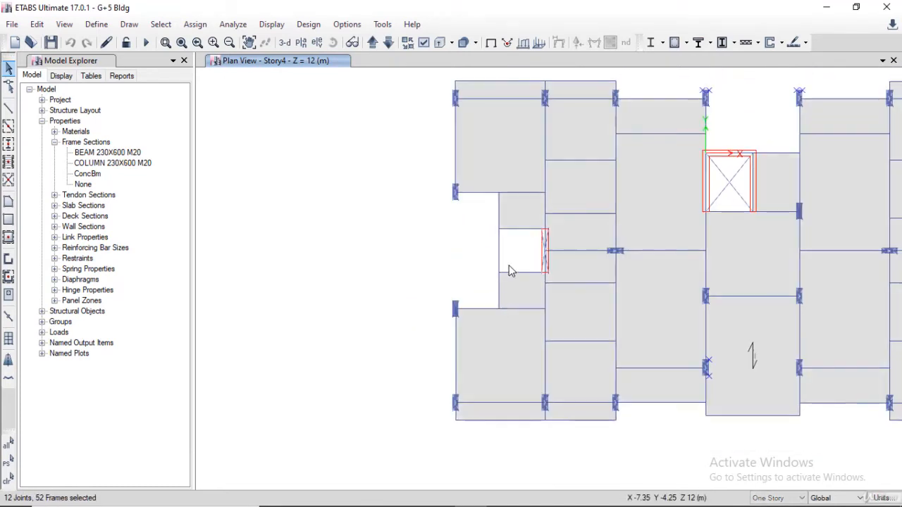
pyautogui.scroll(3, 508, 266)
pyautogui.click(419, 377)
pyautogui.click(418, 374)
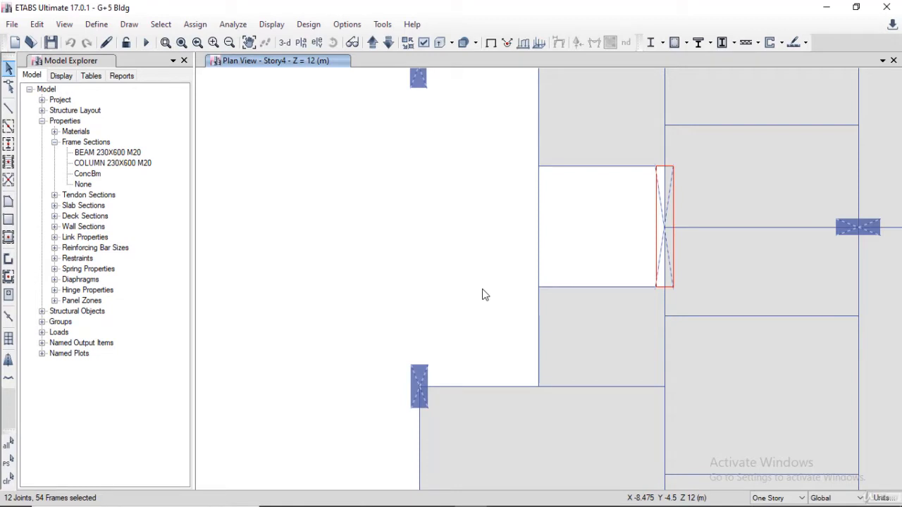
pyautogui.hotkey('ctrl', 'q')
# - Delete the leftover diagonal cross lines in the column to the right of the central core
pyautogui.scroll(-3, 486, 295)
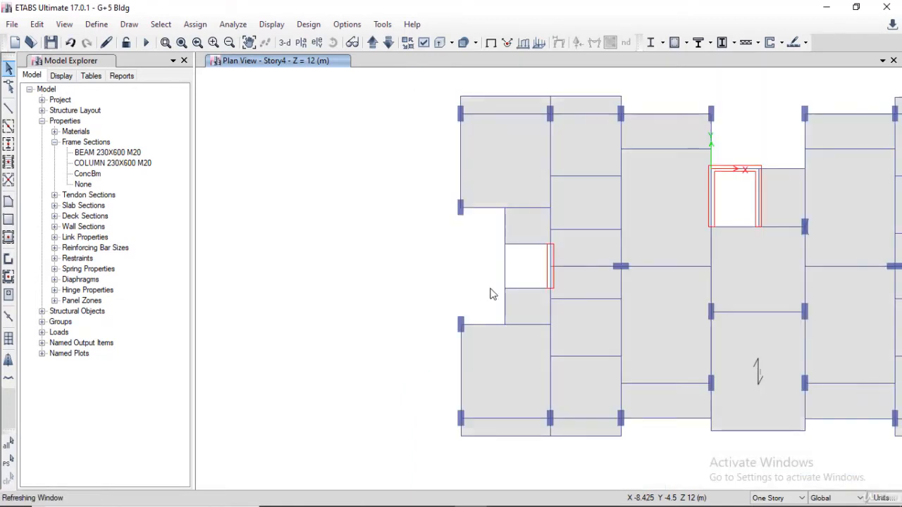
pyautogui.moveTo(612, 274); pyautogui.dragTo(430, 296, button='middle')
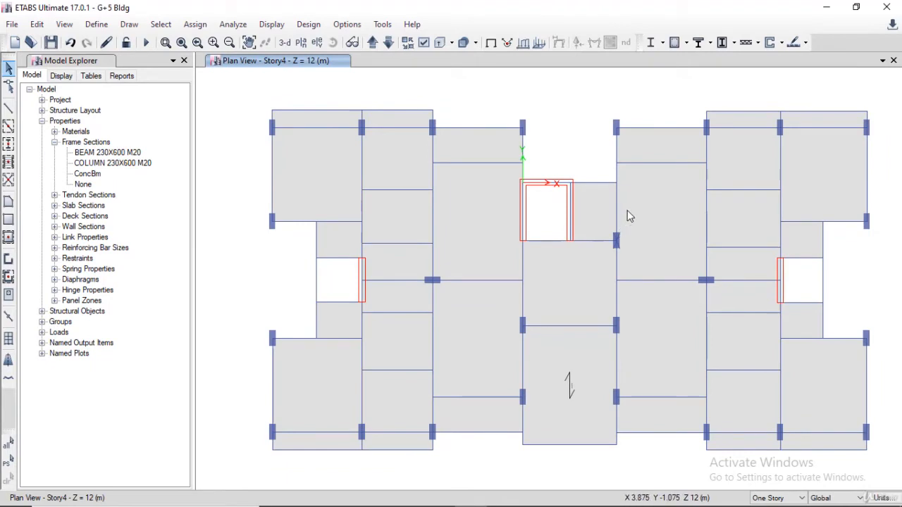
pyautogui.scroll(3, 618, 218)
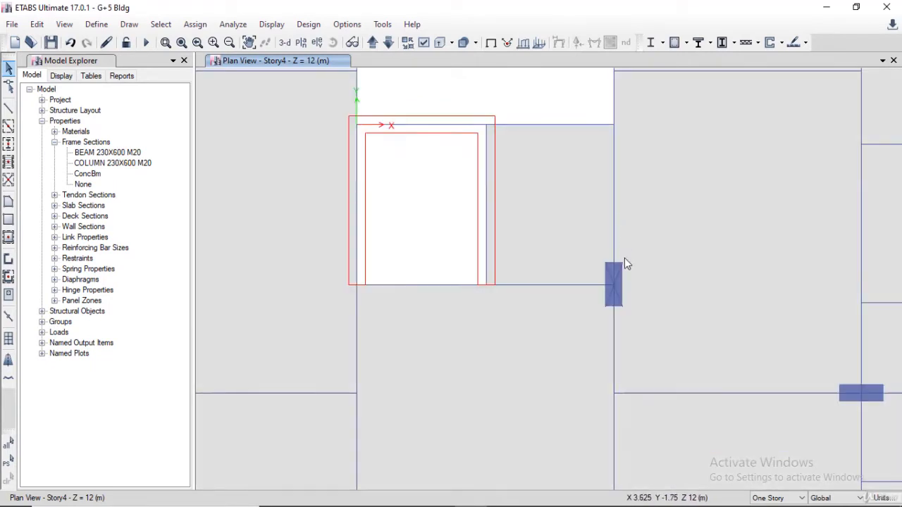
pyautogui.click(617, 276)
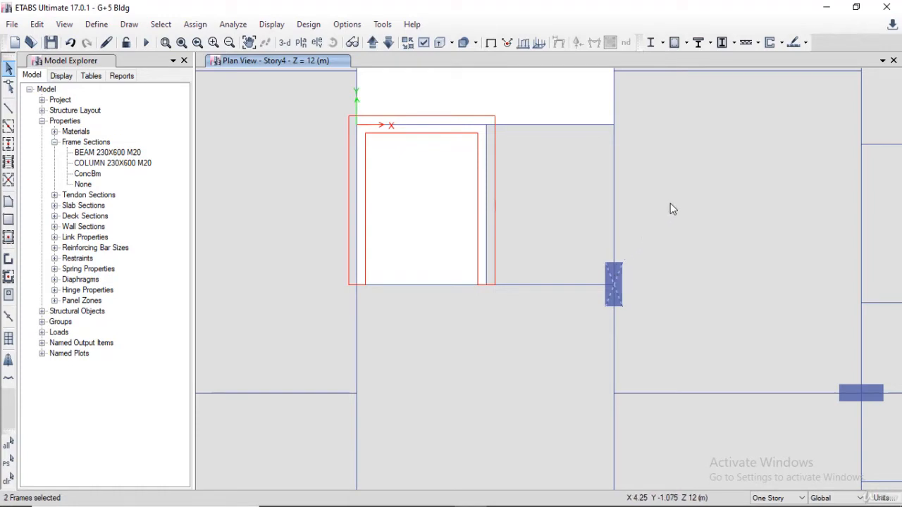
pyautogui.hotkey('ctrl', 'q')
# - Reshape the two vertical beams meeting inside the left duct's wall so they end at the wall's upper and lower ends
pyautogui.scroll(-3, 671, 211)
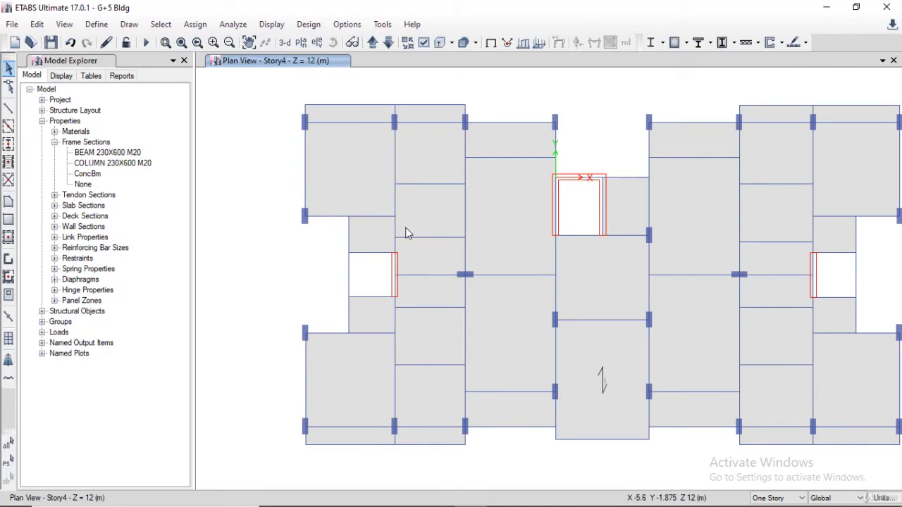
pyautogui.moveTo(406, 233); pyautogui.dragTo(452, 227, button='middle')
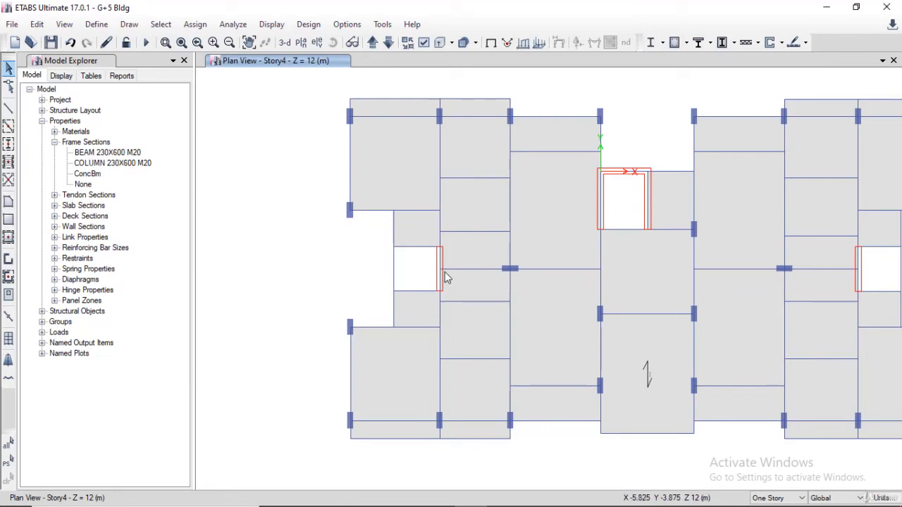
pyautogui.scroll(4, 439, 280)
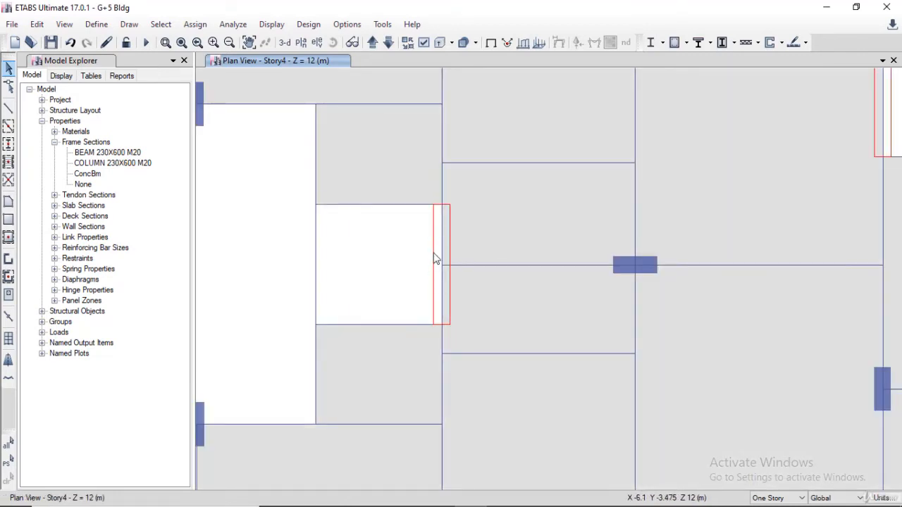
pyautogui.click(442, 185)
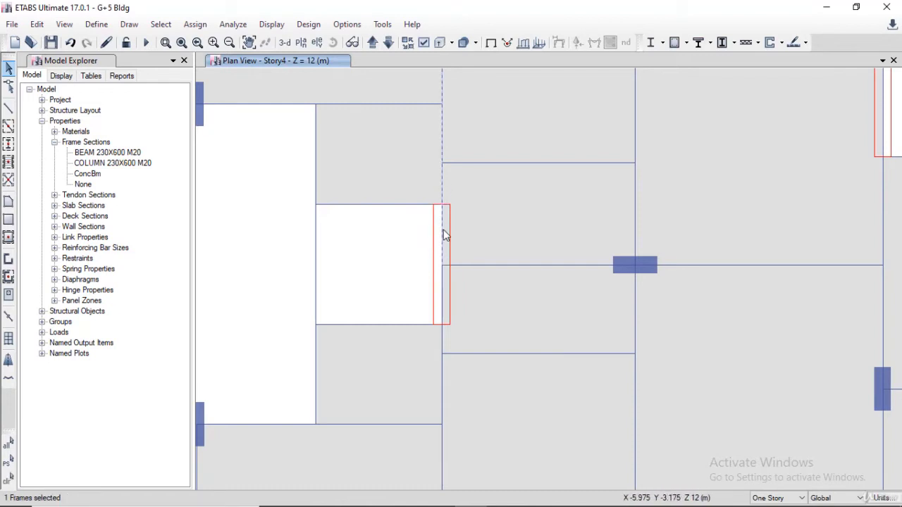
pyautogui.scroll(-5, 493, 209)
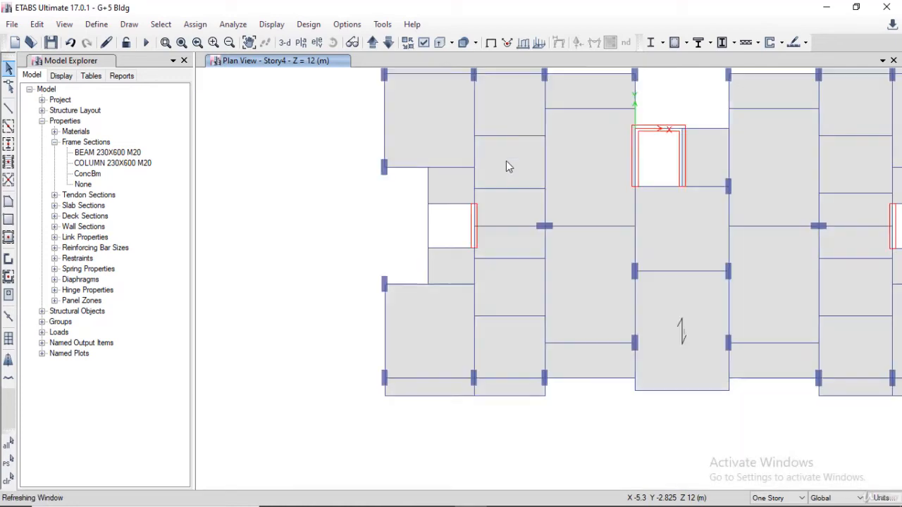
pyautogui.moveTo(513, 146); pyautogui.dragTo(445, 231, button='middle')
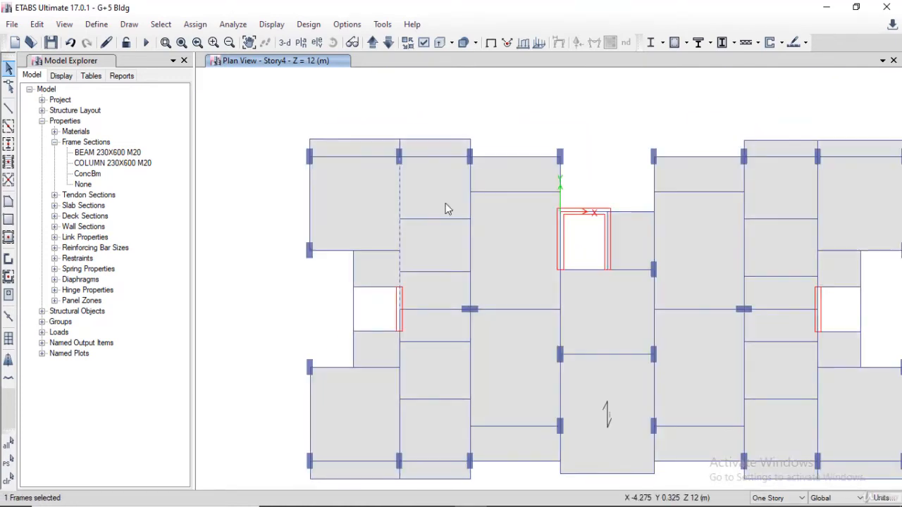
pyautogui.click(8, 87)
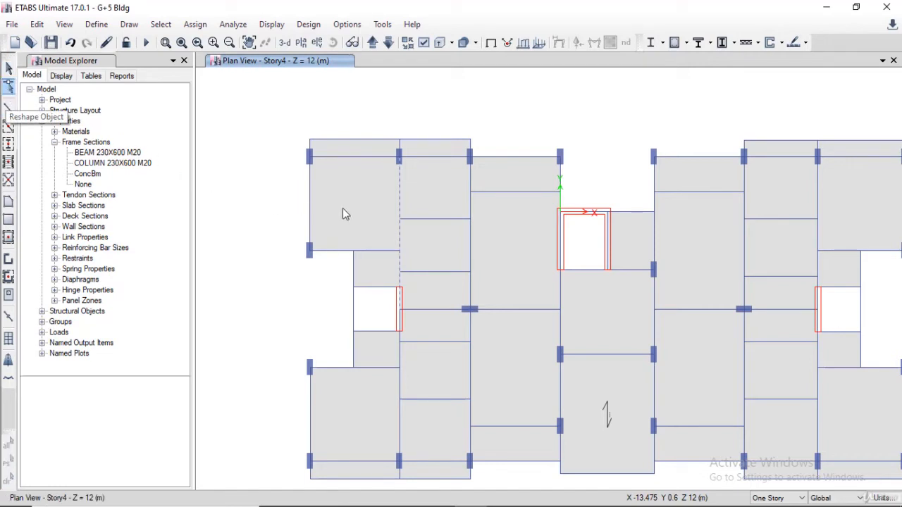
pyautogui.click(400, 208)
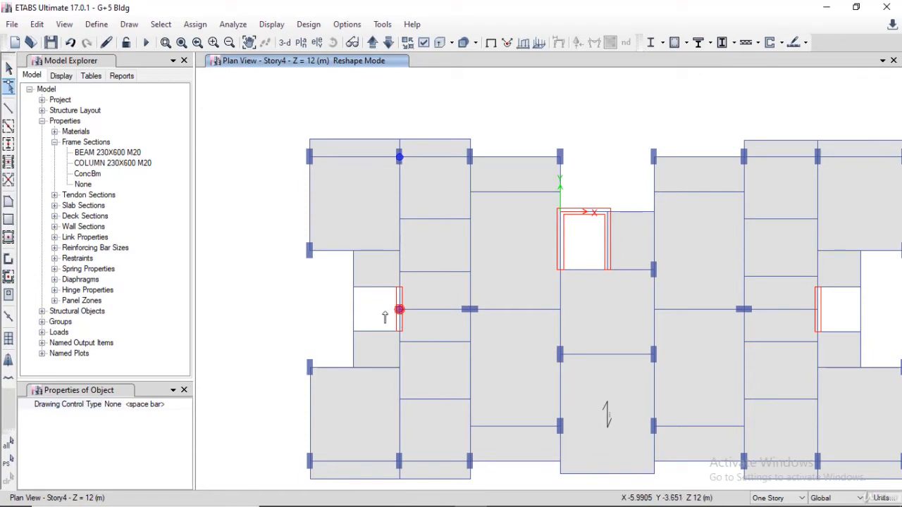
pyautogui.scroll(3, 398, 310)
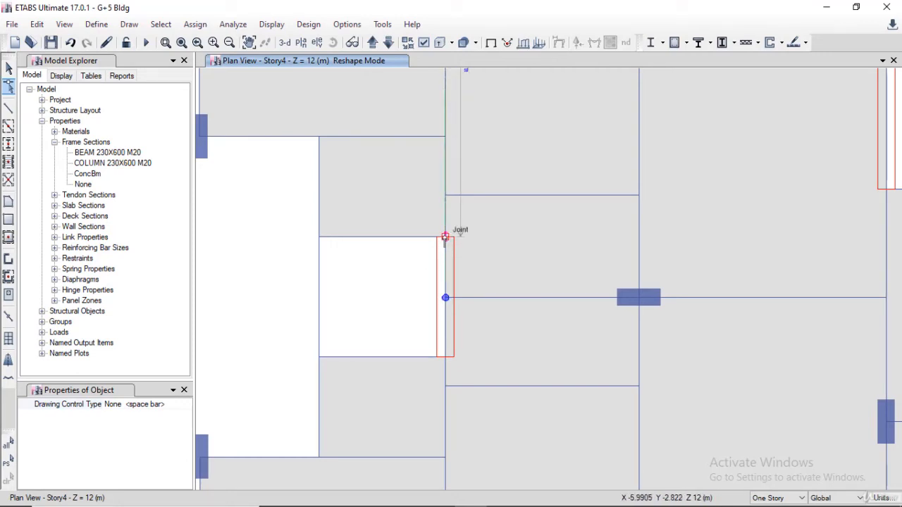
pyautogui.moveTo(445, 298); pyautogui.dragTo(445, 237)
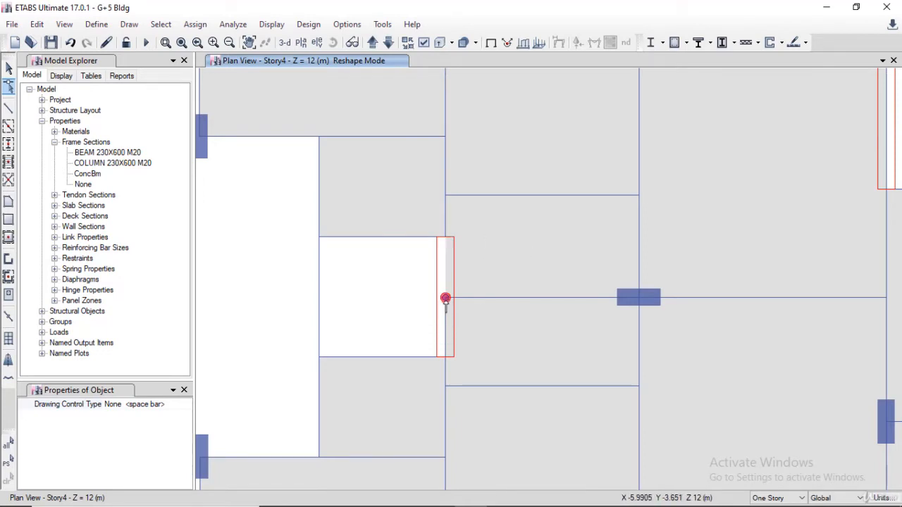
pyautogui.moveTo(445, 298); pyautogui.dragTo(445, 358)
# - Reshape the two vertical beams meeting inside the right duct's wall so they end at the wall's upper and lower ends
pyautogui.scroll(-3, 536, 307)
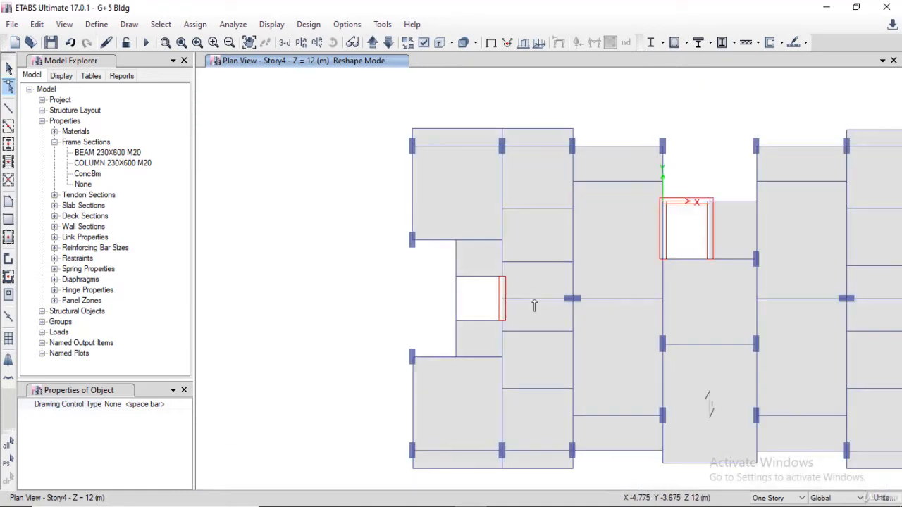
pyautogui.moveTo(678, 307); pyautogui.dragTo(481, 324, button='middle')
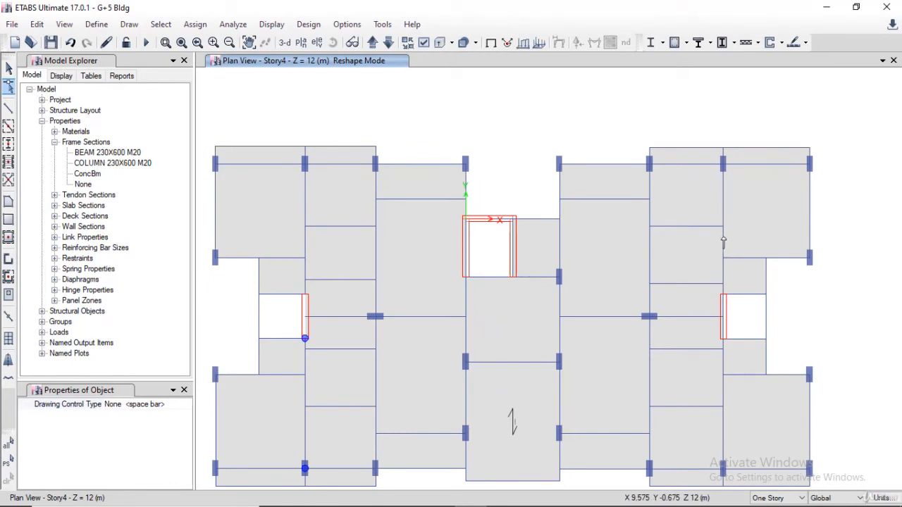
pyautogui.scroll(3, 723, 317)
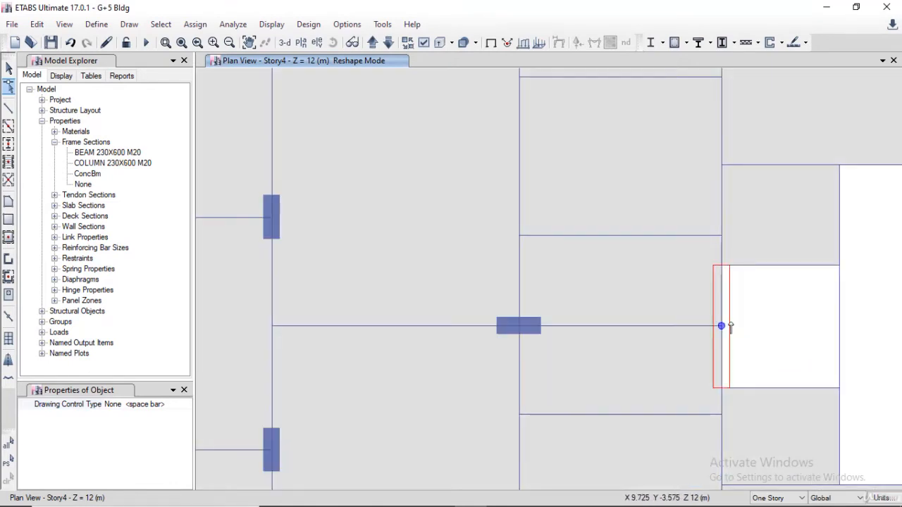
pyautogui.moveTo(721, 326); pyautogui.dragTo(722, 274)
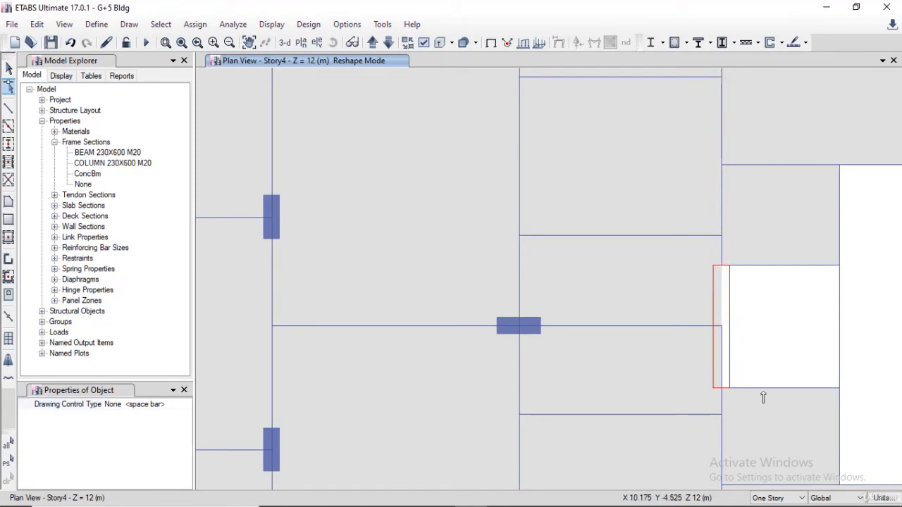
pyautogui.moveTo(762, 397); pyautogui.dragTo(749, 278, button='middle')
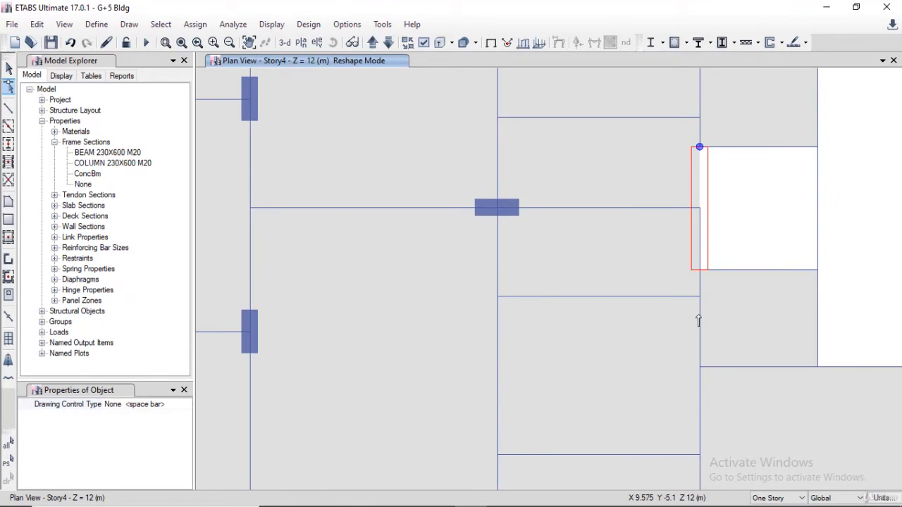
pyautogui.click(700, 282)
pyautogui.moveTo(699, 208); pyautogui.dragTo(699, 270)
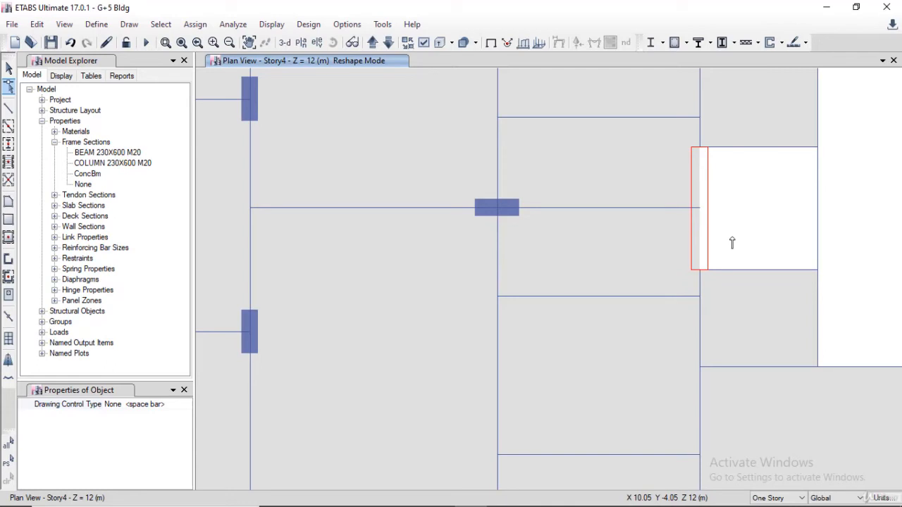
# - Leave reshape mode and delete the beam running along the right wall of the central core
pyautogui.press('F3')
pyautogui.moveTo(500, 218); pyautogui.dragTo(611, 303, button='middle')
pyautogui.scroll(3, 602, 213)
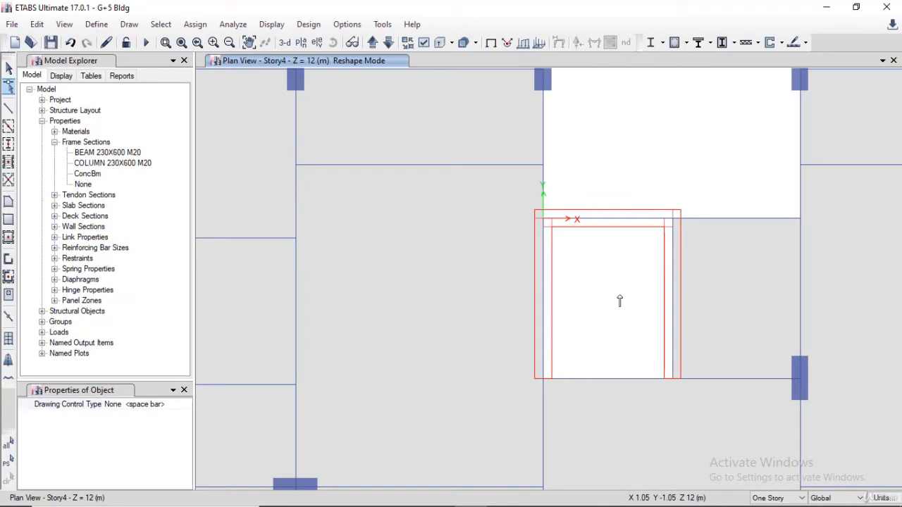
pyautogui.press('Escape')
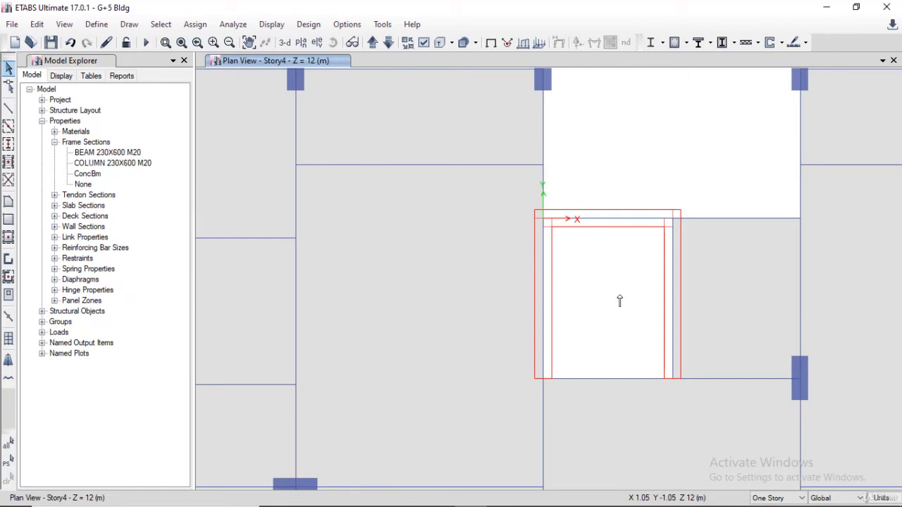
pyautogui.click(673, 299)
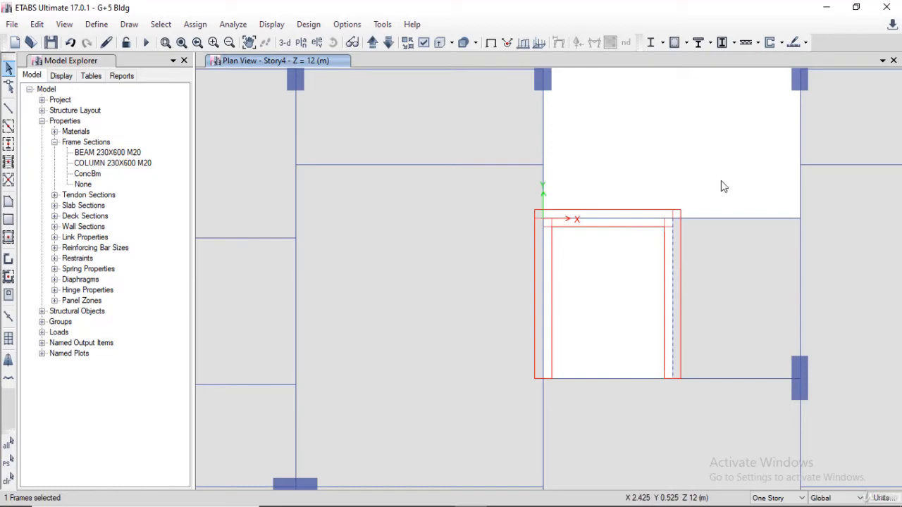
pyautogui.press('Delete')
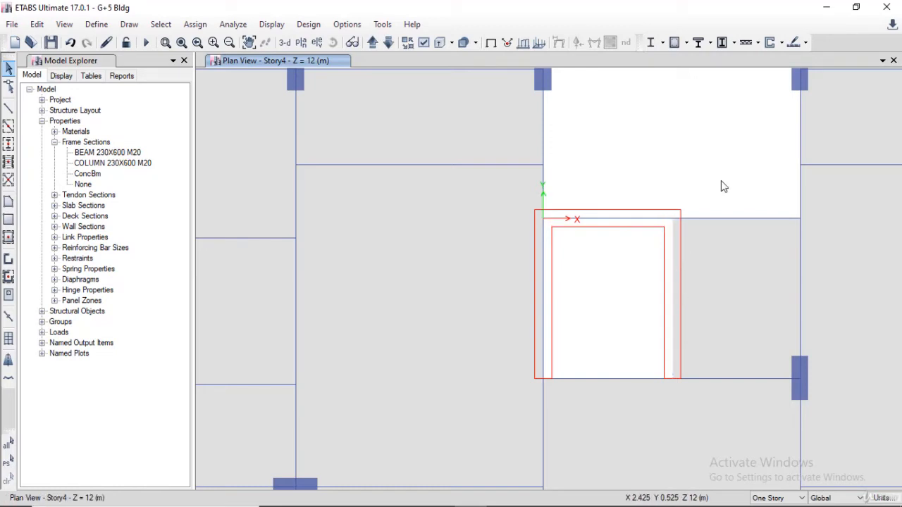
# - Reshape the horizontal beam along the central core's upper wall so its left end moves to the core's upper-right corner
pyautogui.click(656, 220)
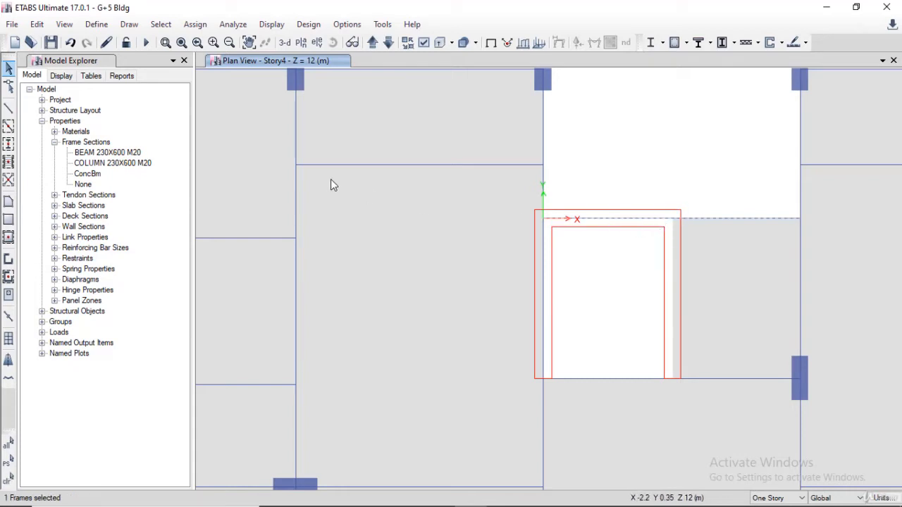
pyautogui.click(8, 87)
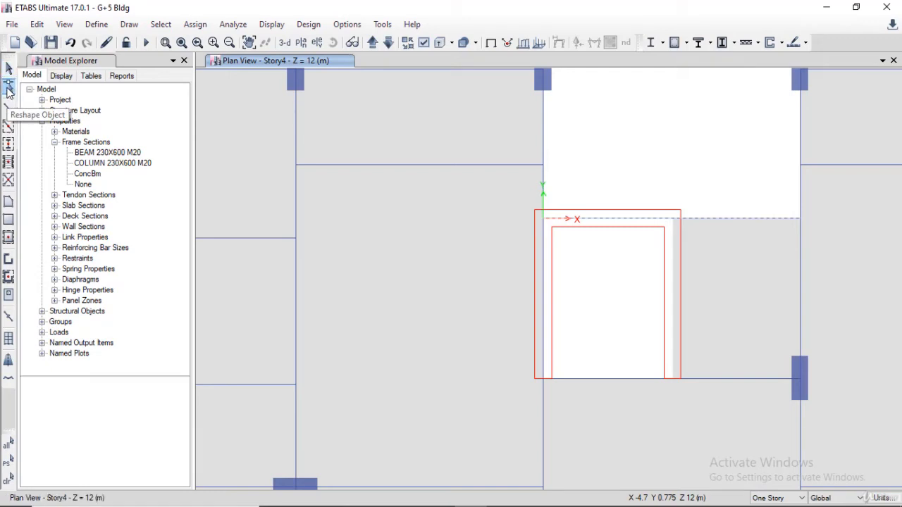
pyautogui.click(629, 223)
pyautogui.moveTo(543, 218); pyautogui.dragTo(673, 219)
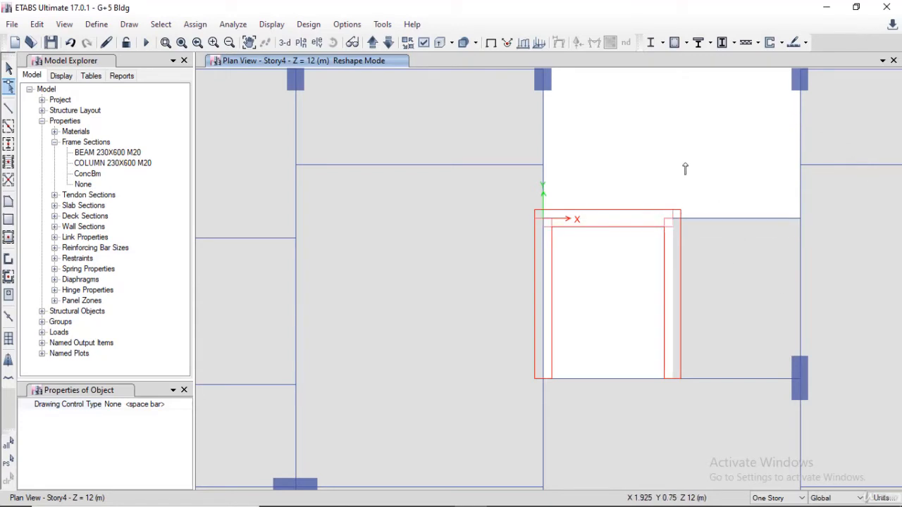
# - Inspect the end points of the vertical beam running through the central core's left wall, and leave reshape mode
pyautogui.scroll(-3, 684, 170)
pyautogui.scroll(3, 471, 271)
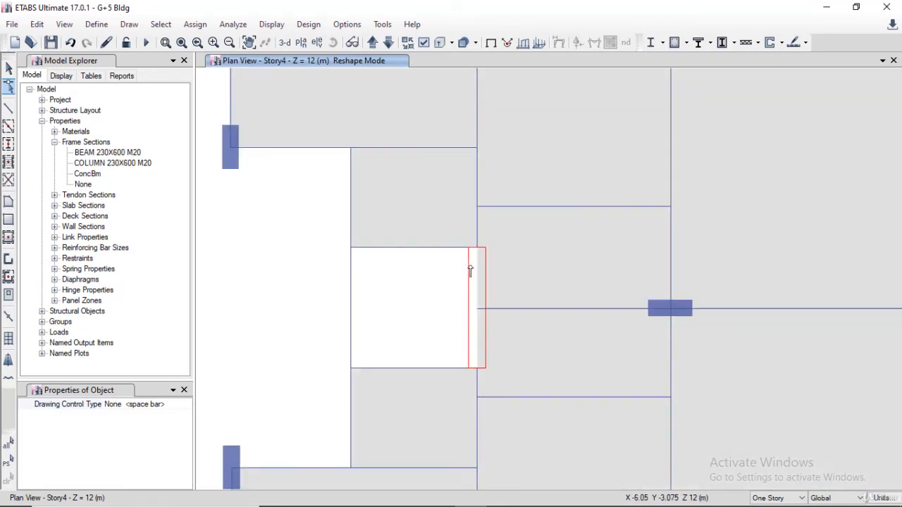
pyautogui.scroll(-3, 570, 209)
pyautogui.scroll(2, 652, 280)
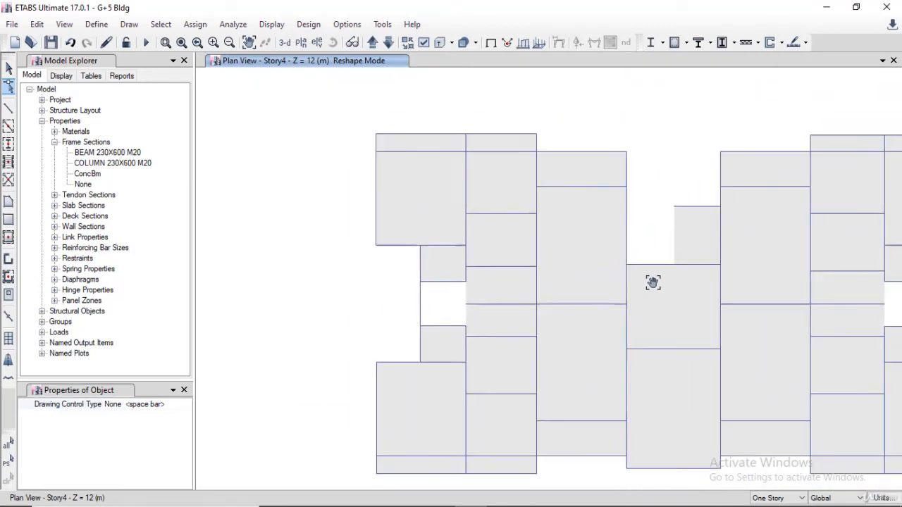
pyautogui.scroll(3, 683, 202)
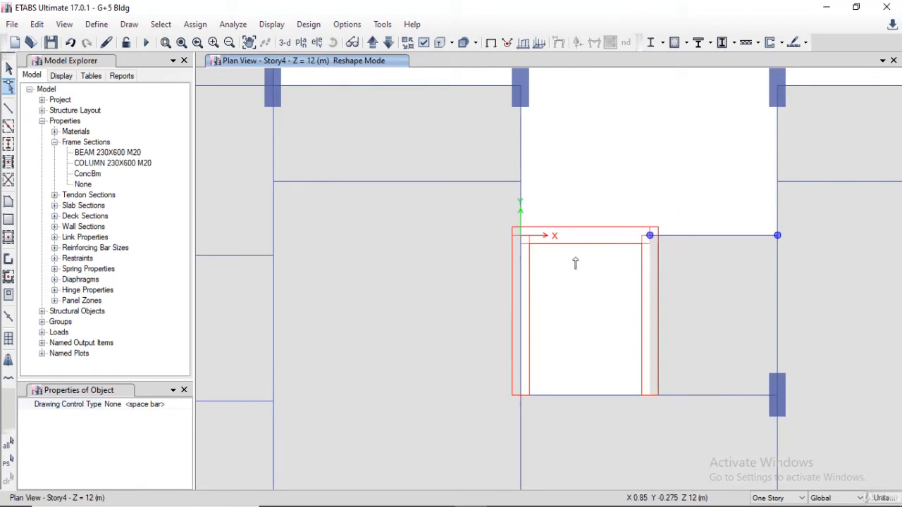
pyautogui.click(522, 273)
pyautogui.scroll(-3, 638, 183)
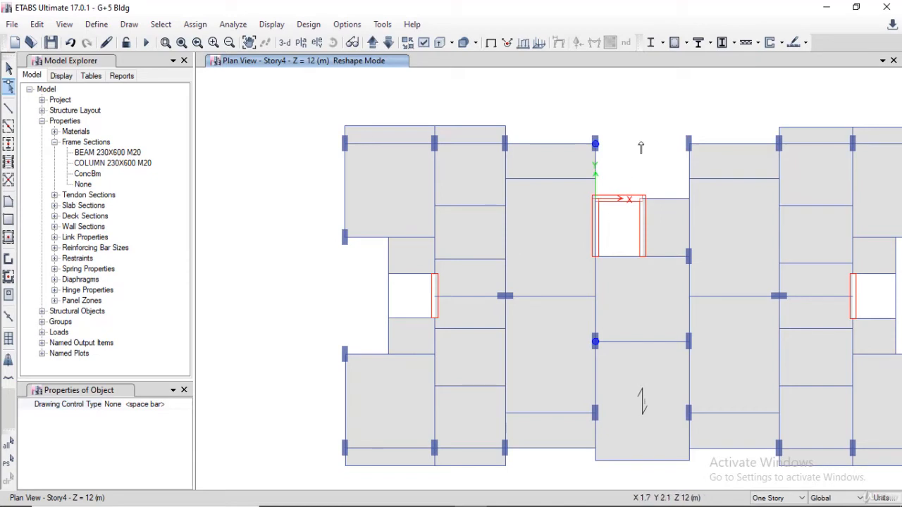
pyautogui.press('Escape')
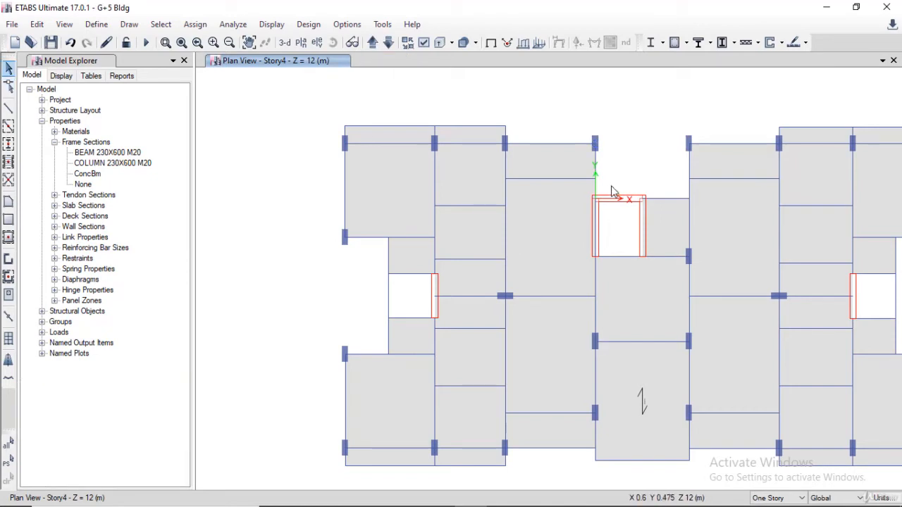
# - Divide the vertical beam through the core's left wall at the wall's two end joints, breaking at intersections with selected frames and joints
pyautogui.scroll(3, 612, 191)
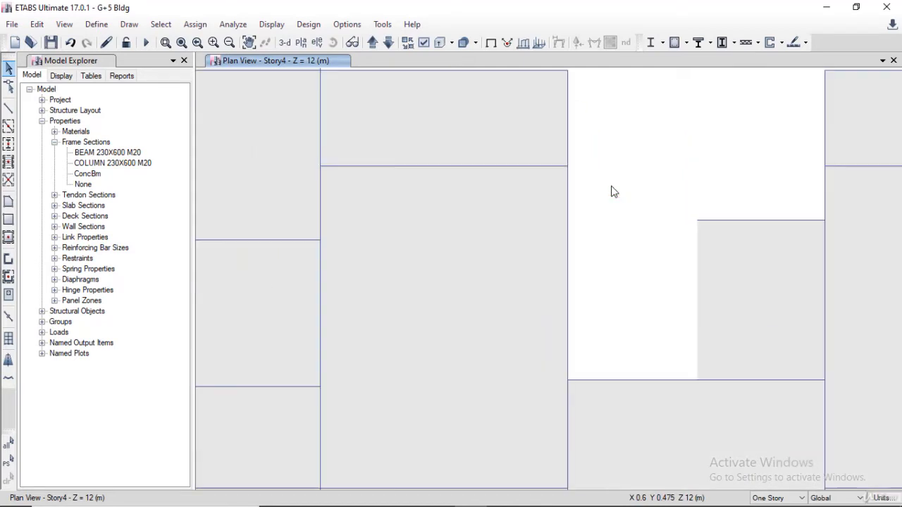
pyautogui.click(568, 277)
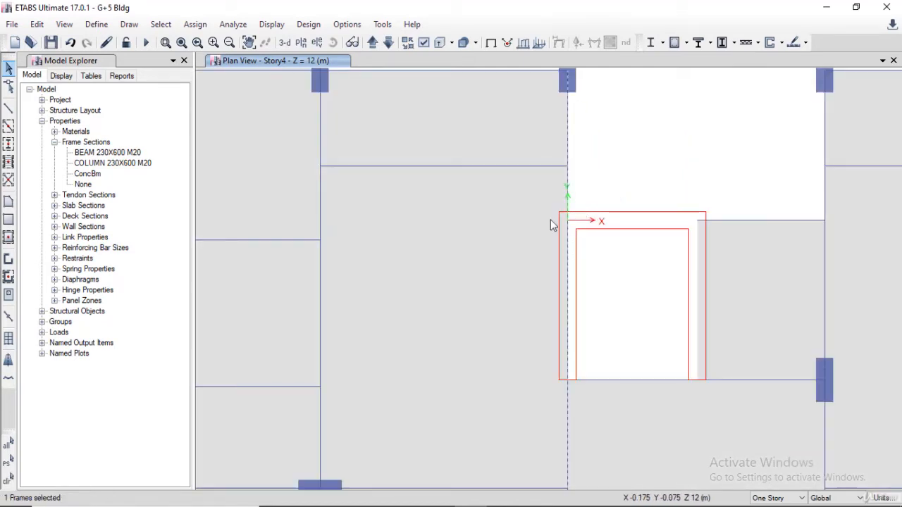
pyautogui.moveTo(538, 198); pyautogui.dragTo(583, 237)
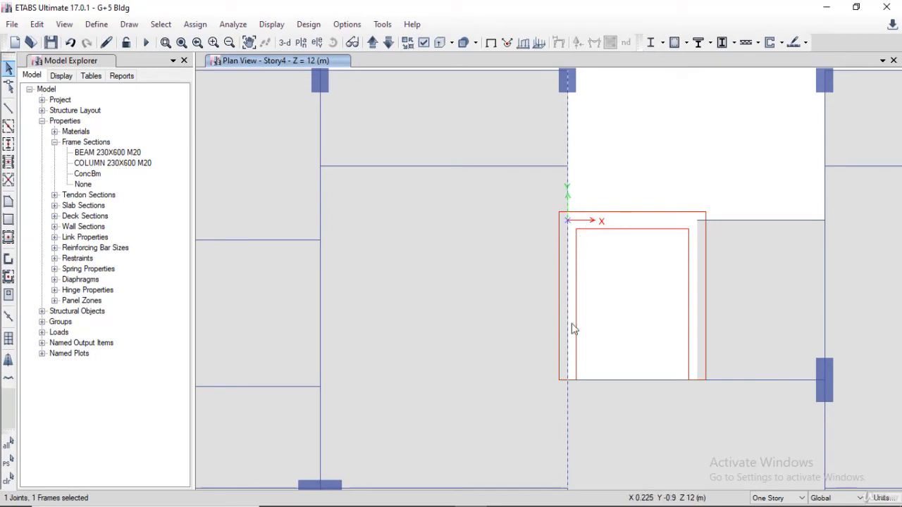
pyautogui.moveTo(534, 362); pyautogui.dragTo(590, 407)
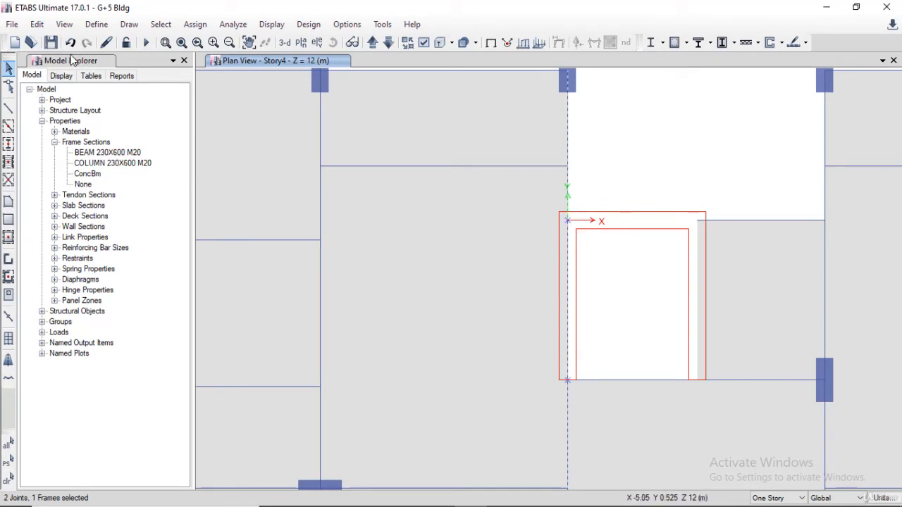
pyautogui.click(40, 29)
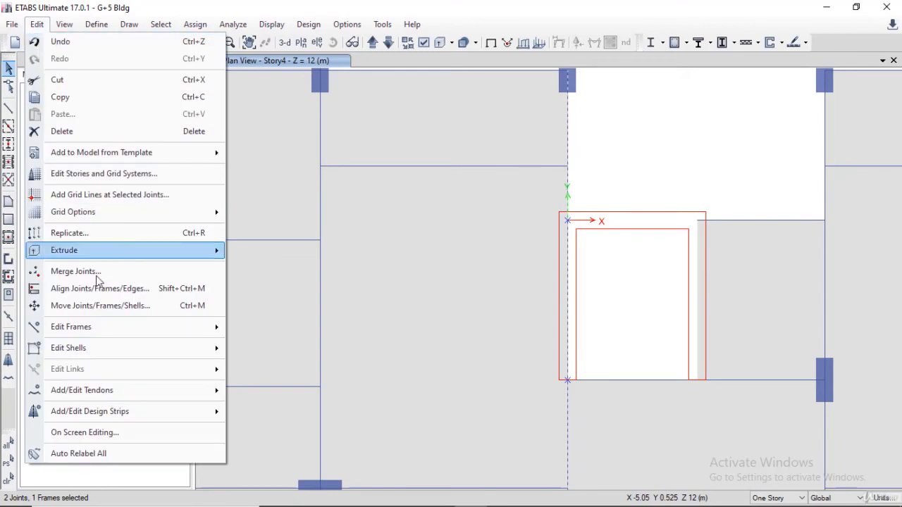
pyautogui.moveTo(119, 339)
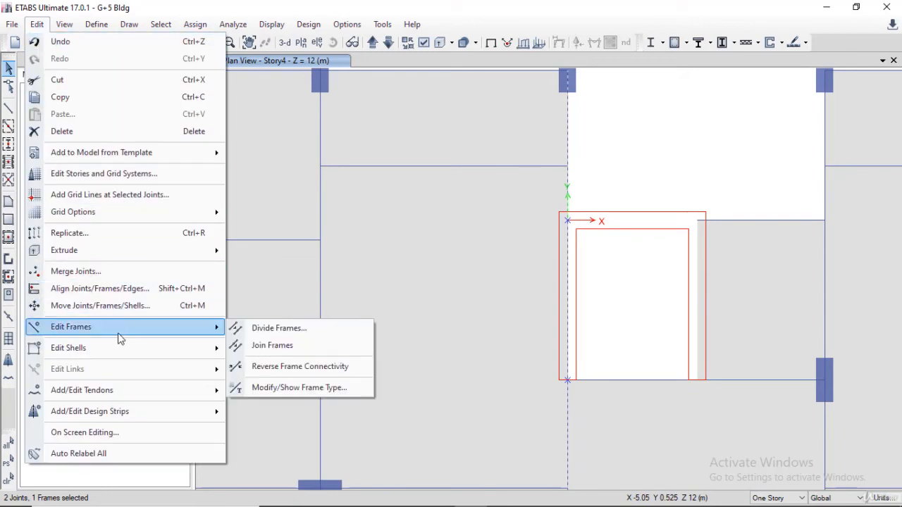
pyautogui.click(257, 331)
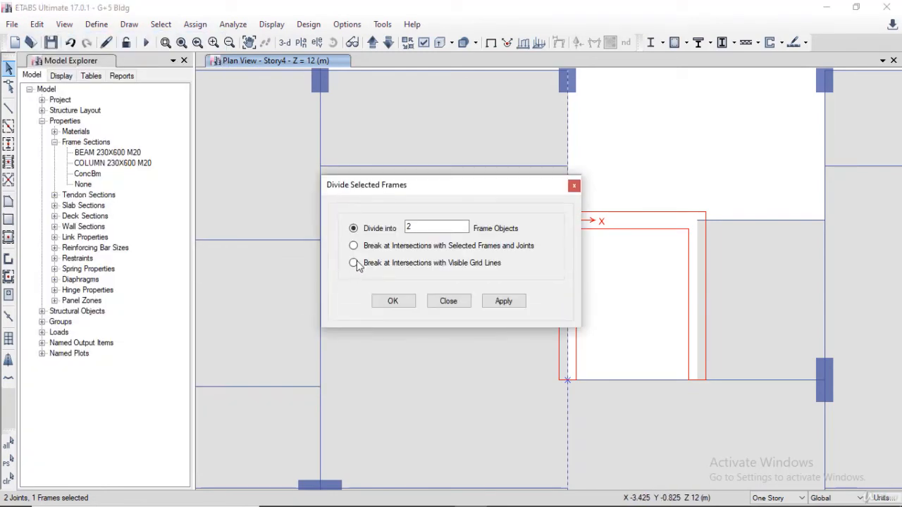
pyautogui.click(353, 248)
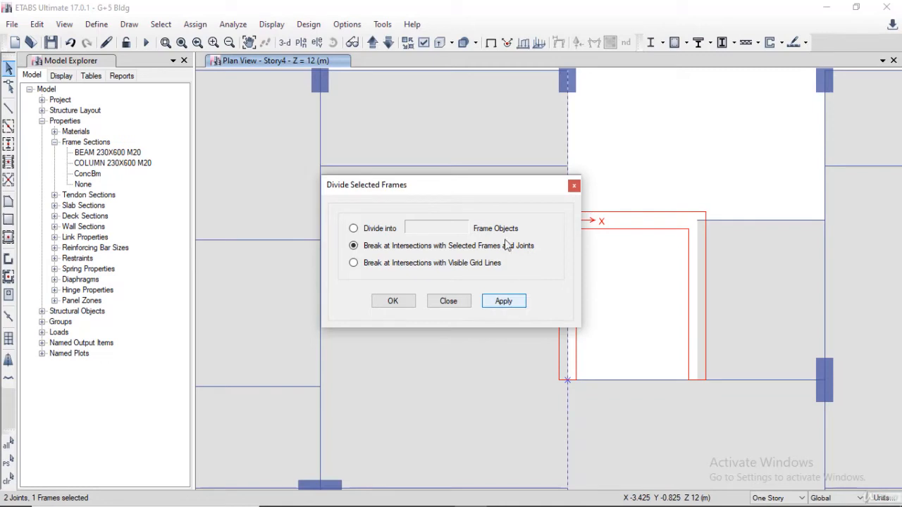
pyautogui.moveTo(504, 189); pyautogui.dragTo(379, 171)
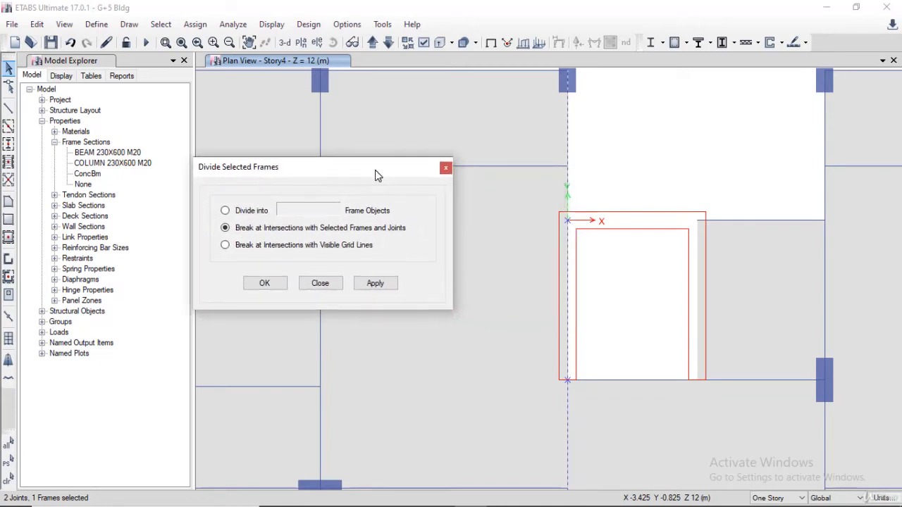
pyautogui.click(377, 286)
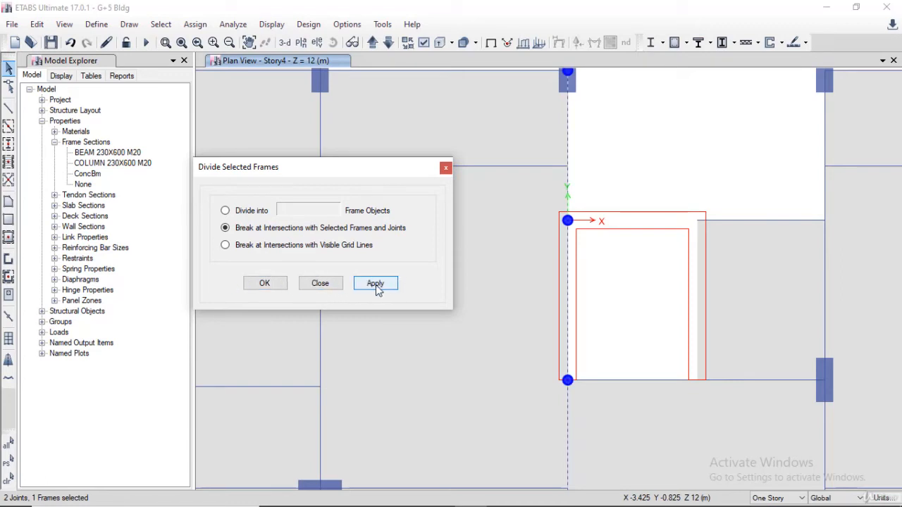
pyautogui.click(375, 285)
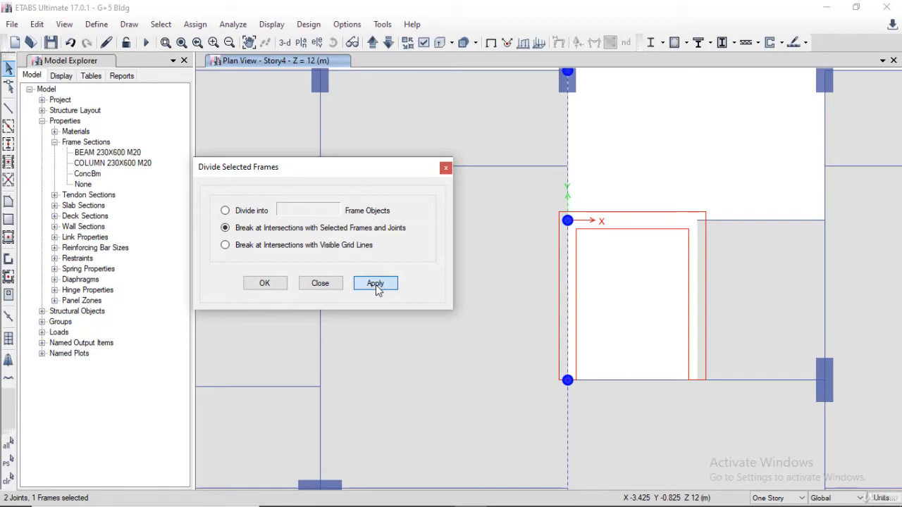
pyautogui.click(265, 284)
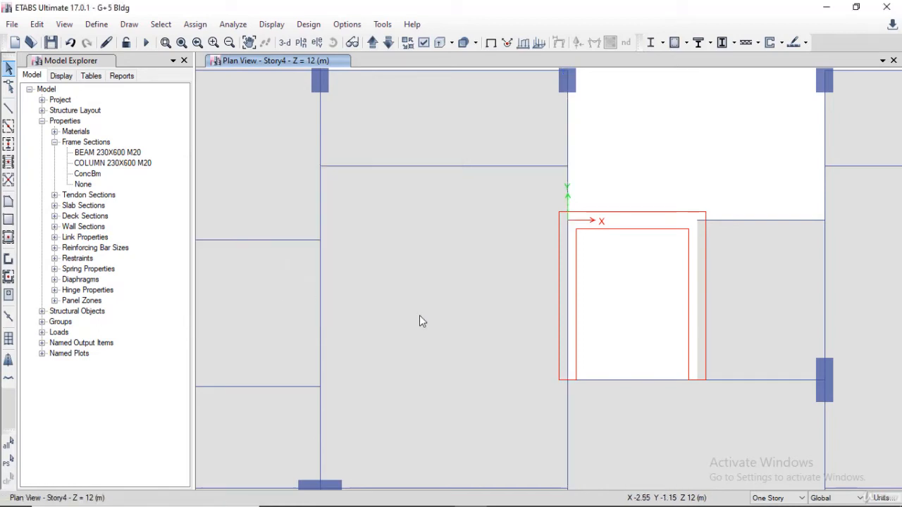
# - Delete the divided beam segment lying inside the central core's left wall
pyautogui.click(568, 311)
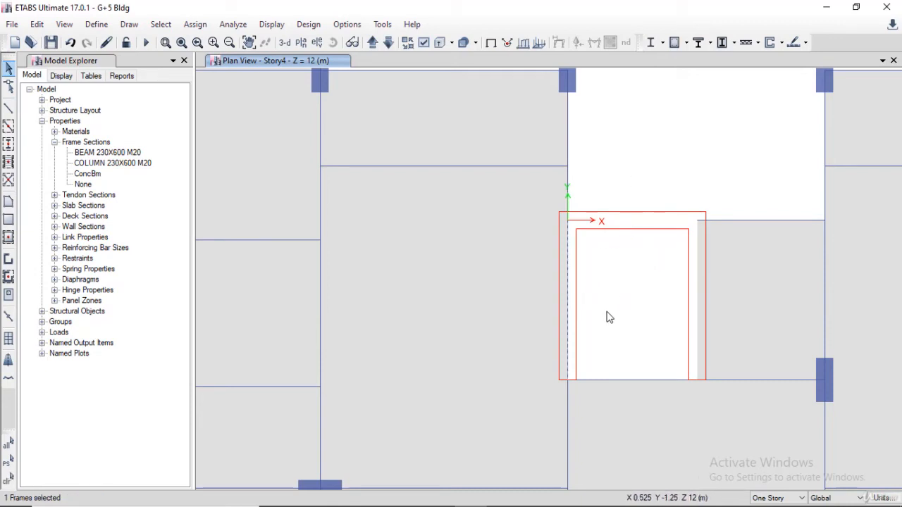
pyautogui.press('Delete')
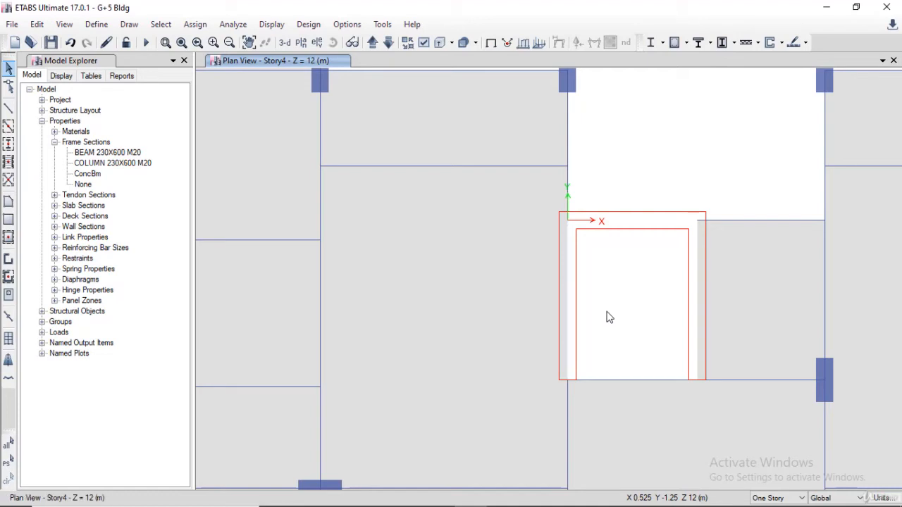
pyautogui.scroll(-3, 609, 317)
# - Divide the plan's upper-right outer edge beam at its middle joint, breaking at intersections with selected frames and joints
pyautogui.moveTo(644, 264); pyautogui.dragTo(501, 246, button='middle')
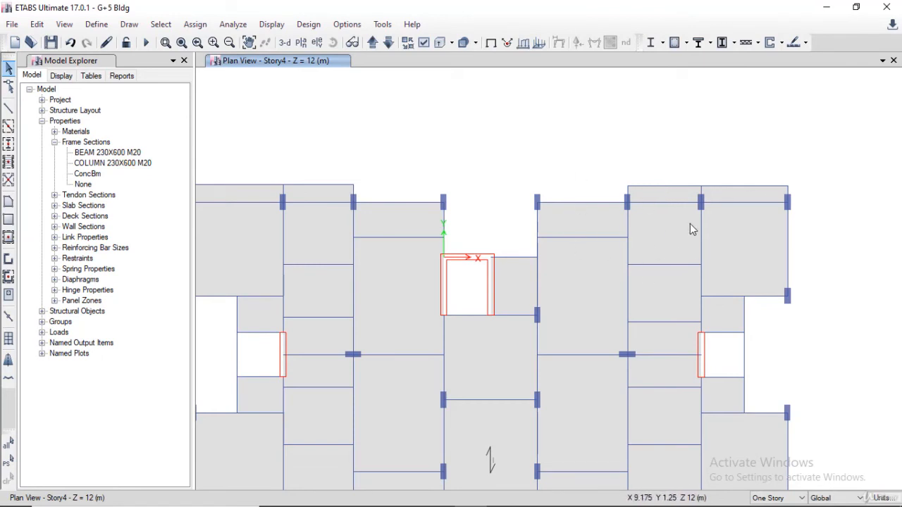
pyautogui.click(683, 187)
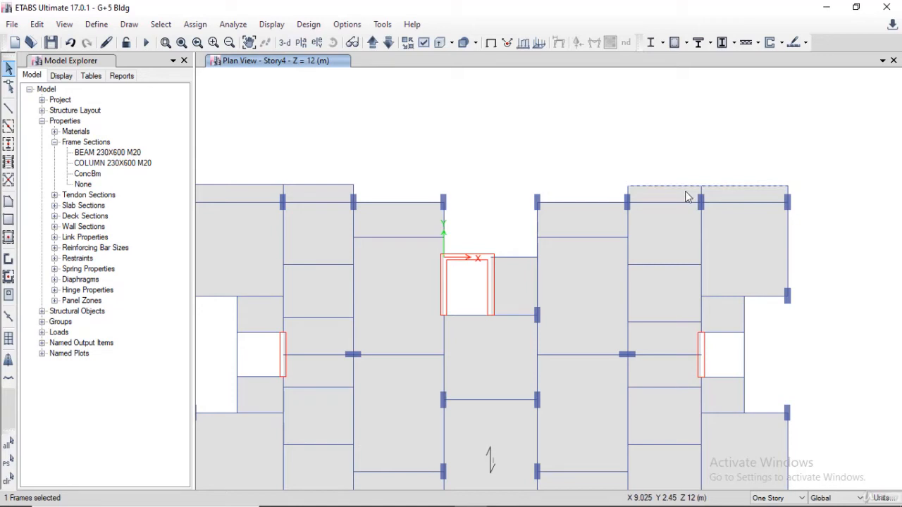
pyautogui.scroll(1, 690, 191)
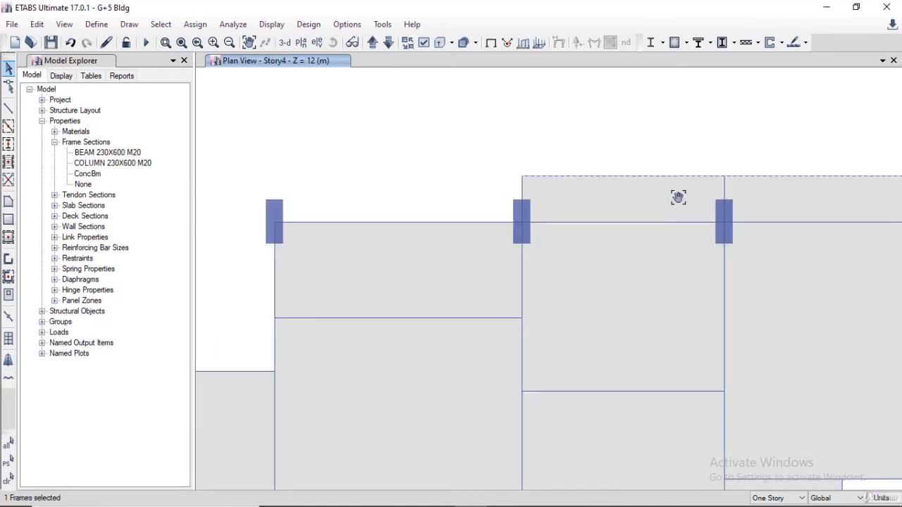
pyautogui.scroll(1, 596, 192)
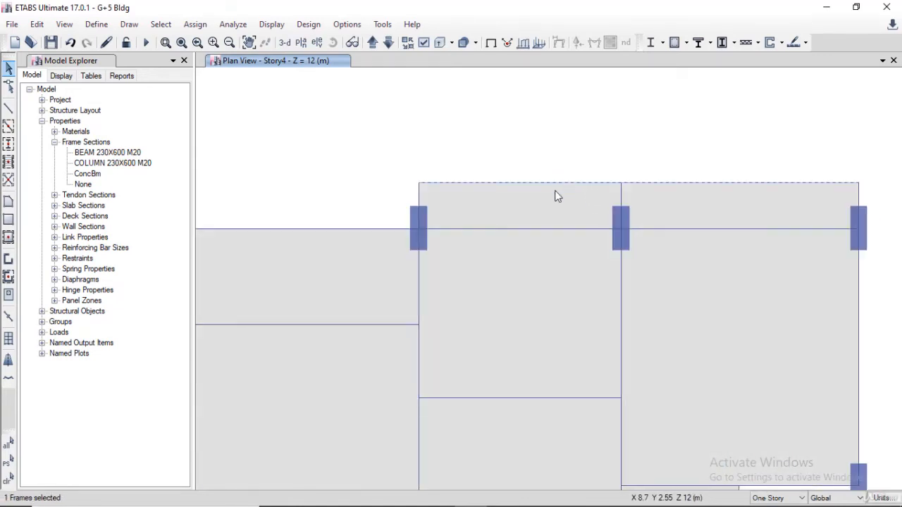
pyautogui.moveTo(602, 170); pyautogui.dragTo(636, 193)
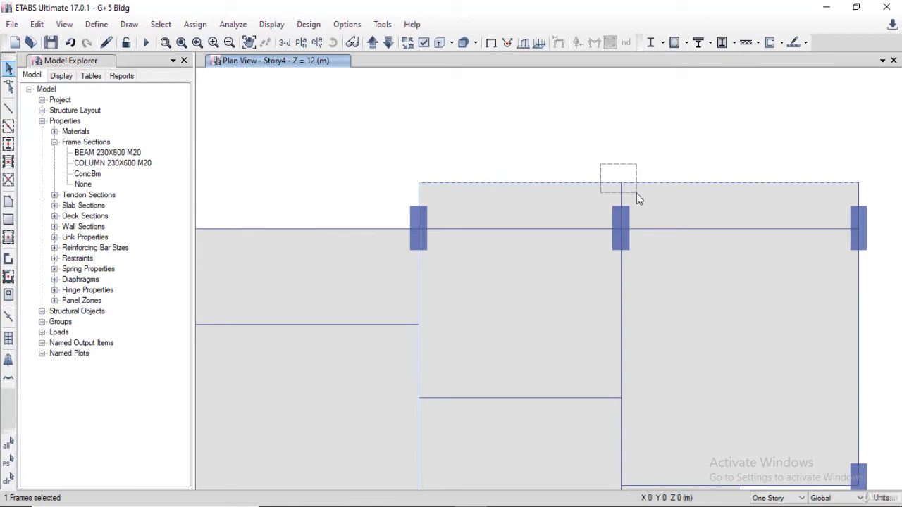
pyautogui.click(37, 24)
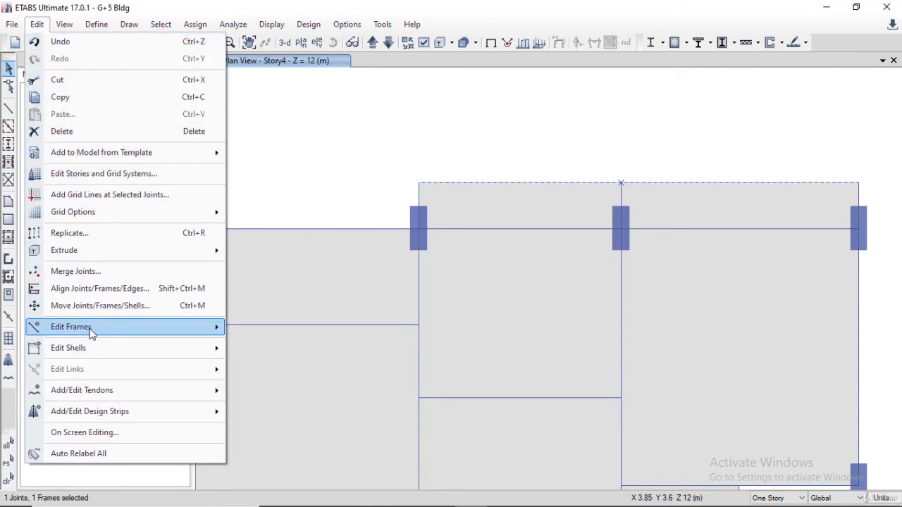
pyautogui.moveTo(174, 333)
pyautogui.click(268, 328)
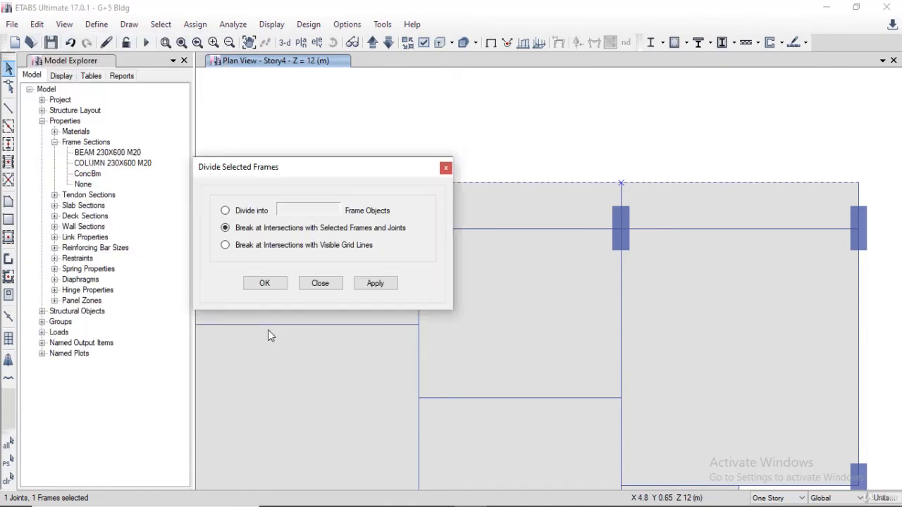
pyautogui.click(267, 283)
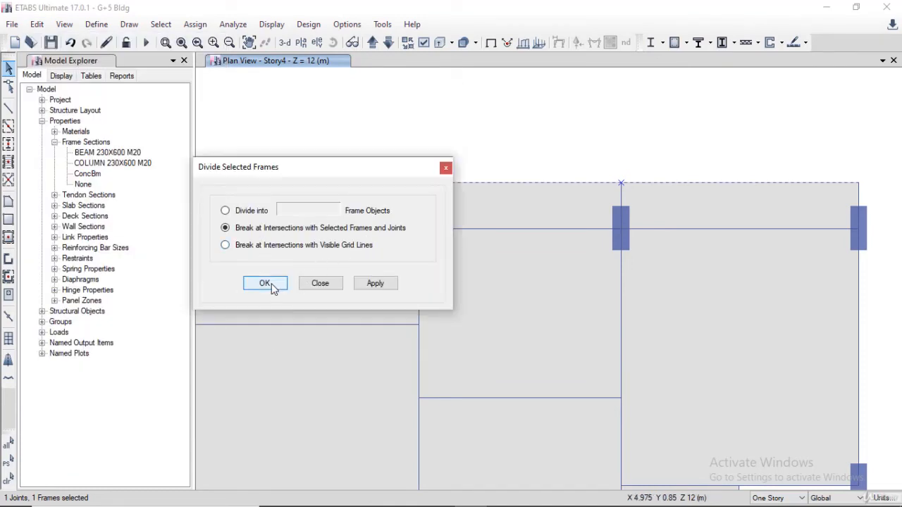
# - Select both segments of the upper-right edge beam to check the division, and clear the selection
pyautogui.click(570, 184)
pyautogui.click(676, 183)
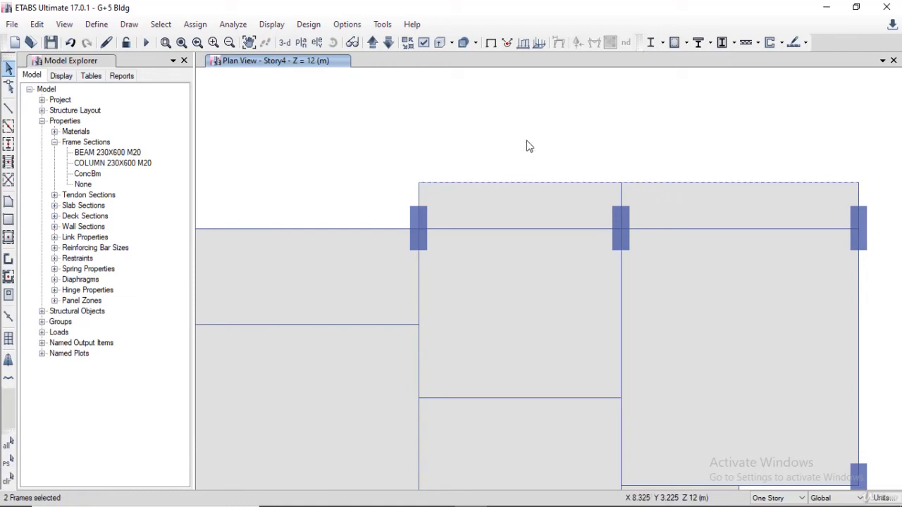
pyautogui.press('Delete')
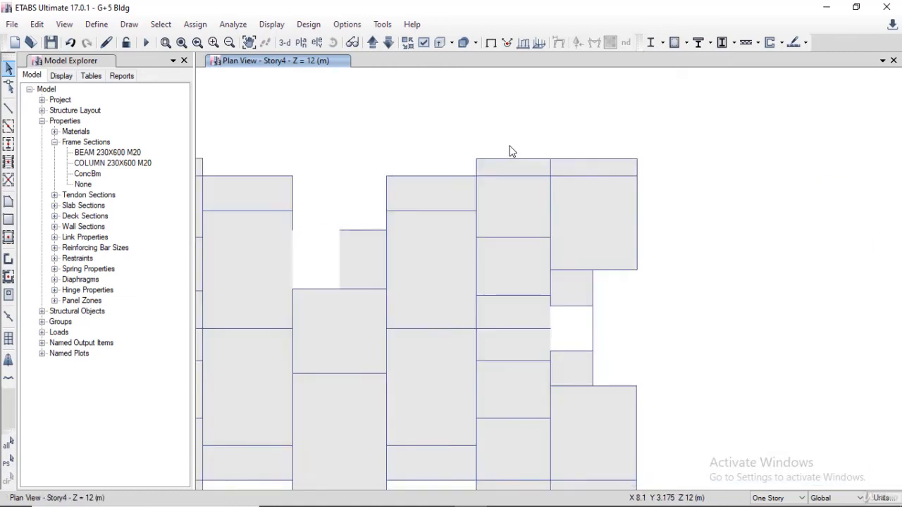
# - Select the inner segments of the lower-right and lower-left outer edge beams to check their division, and clear the selection
pyautogui.moveTo(404, 263); pyautogui.dragTo(608, 234, button='middle')
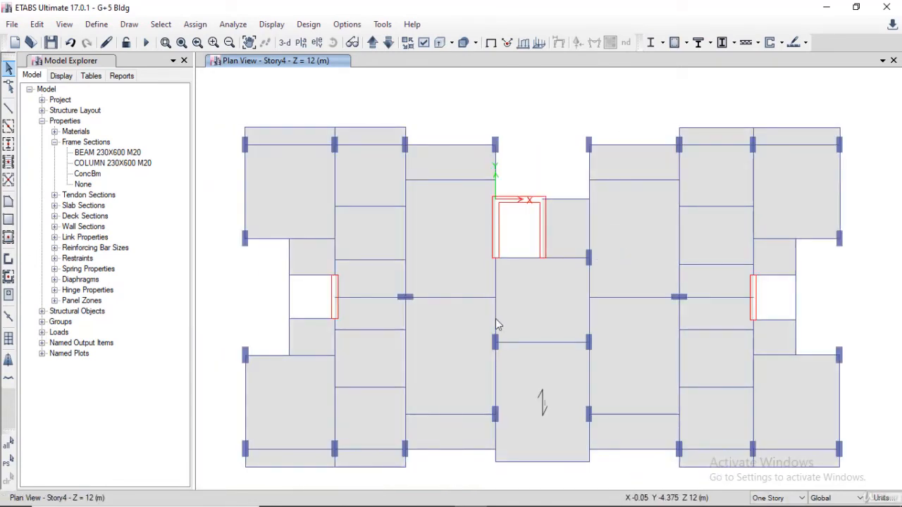
pyautogui.click(726, 469)
pyautogui.click(380, 474)
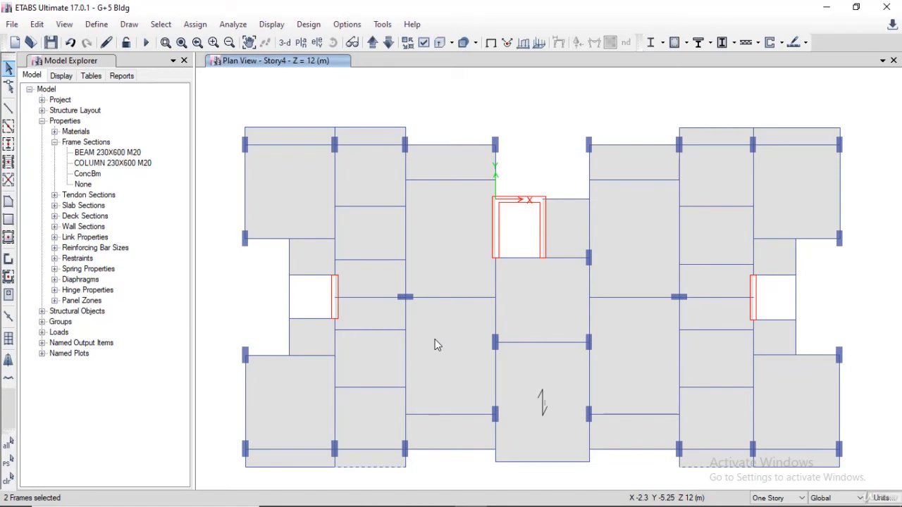
pyautogui.hotkey('ctrl', 'q')
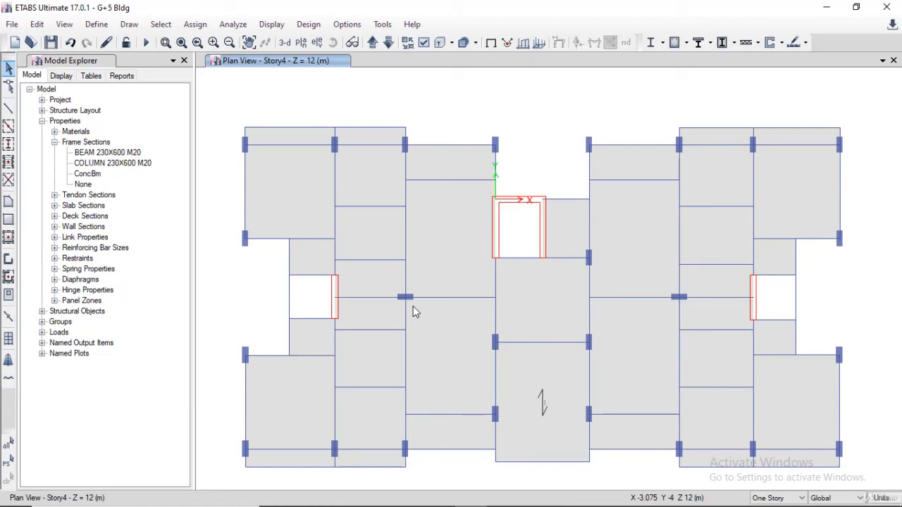
# - Select all beams on the Story4 plan by object type
pyautogui.click(161, 24)
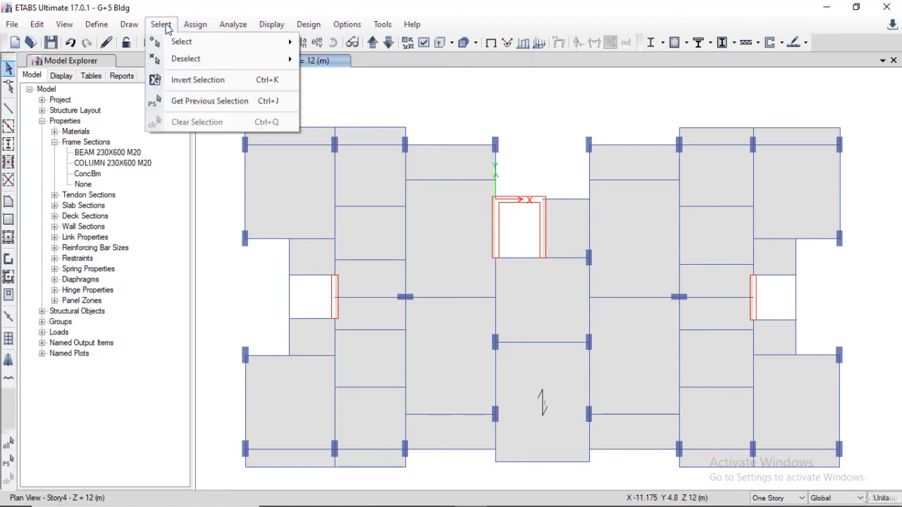
pyautogui.moveTo(203, 43)
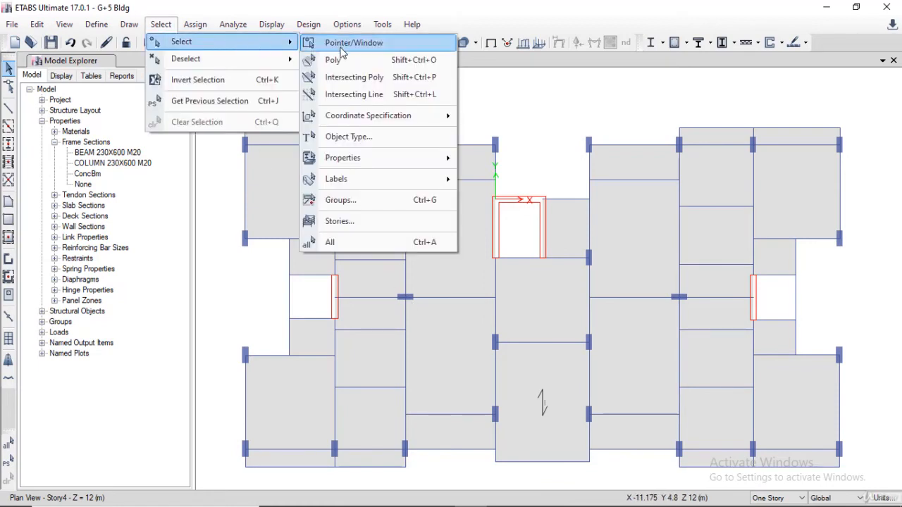
pyautogui.click(379, 140)
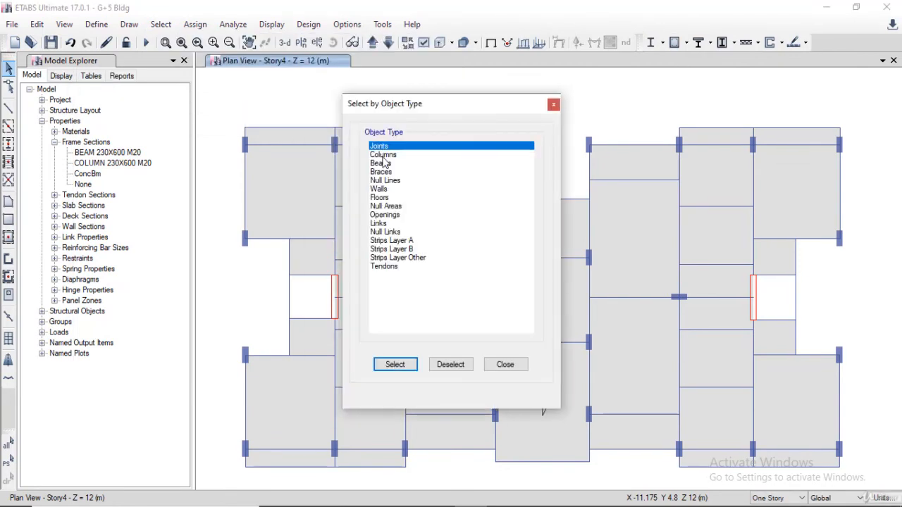
pyautogui.click(386, 163)
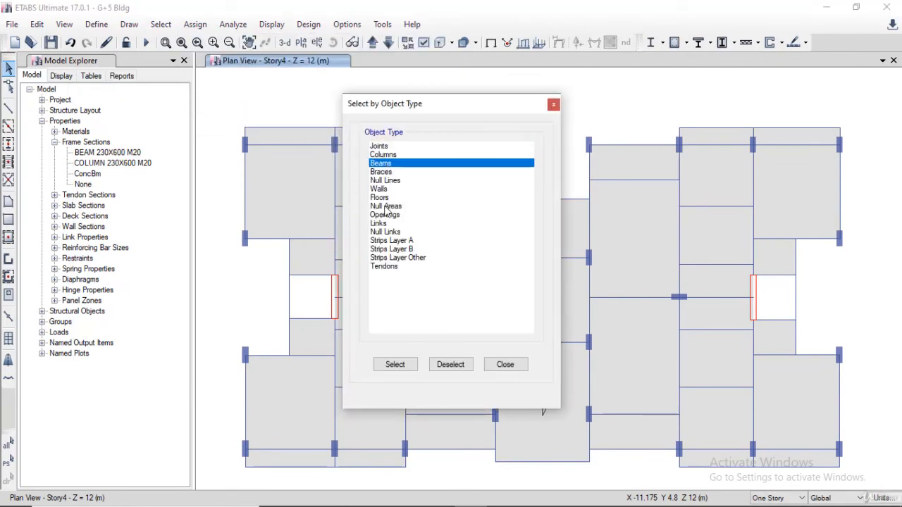
pyautogui.click(398, 365)
pyautogui.click(504, 364)
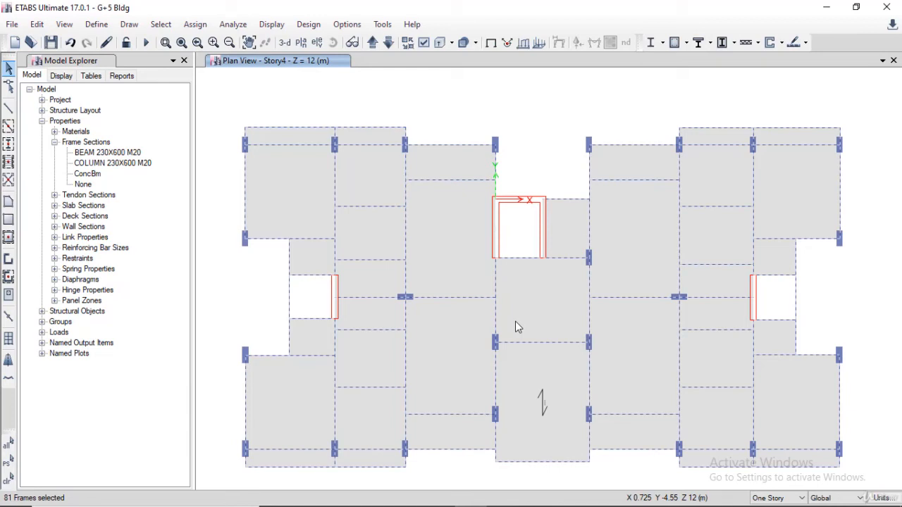
# - Assign the selected beams a uniform distributed Dead load of 0.23*2.5*10 kN/m in the gravity direction, replacing existing loads
pyautogui.click(197, 25)
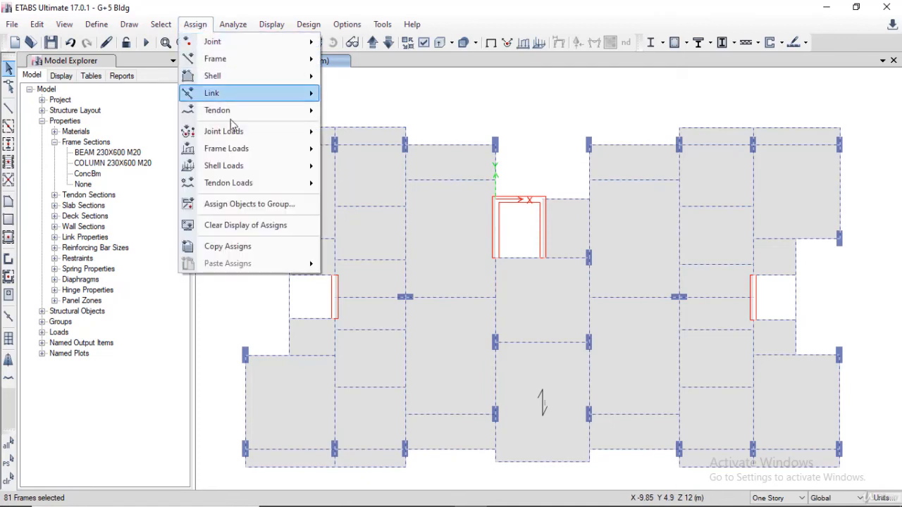
pyautogui.moveTo(310, 149)
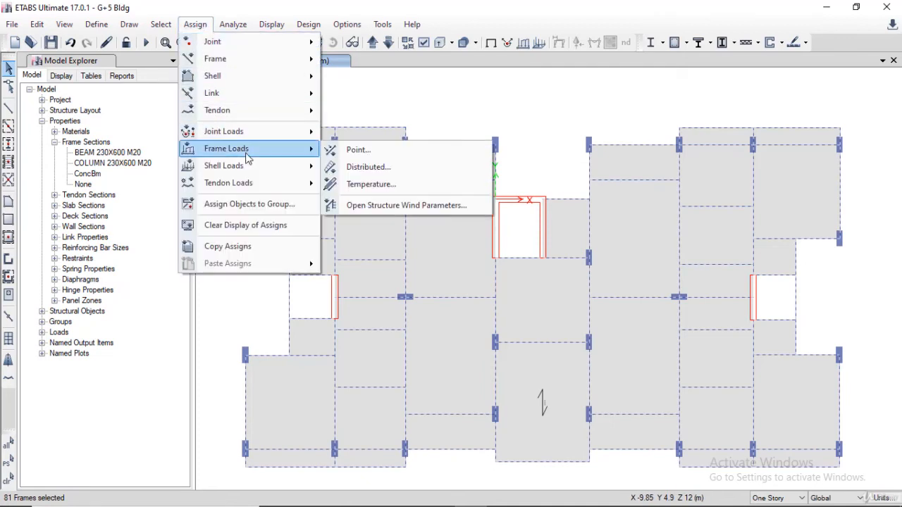
pyautogui.click(367, 171)
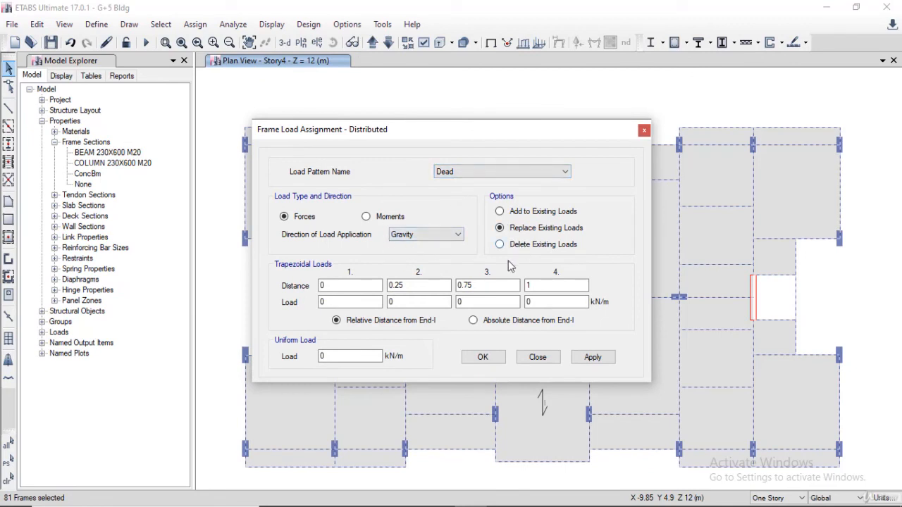
pyautogui.click(348, 355)
pyautogui.write('.23*2.5*10')
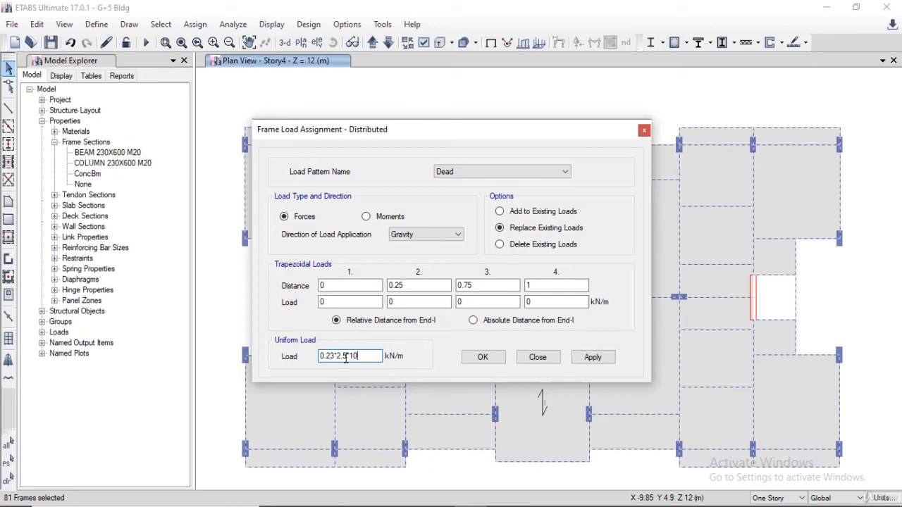
pyautogui.press('Return')
pyautogui.click(593, 357)
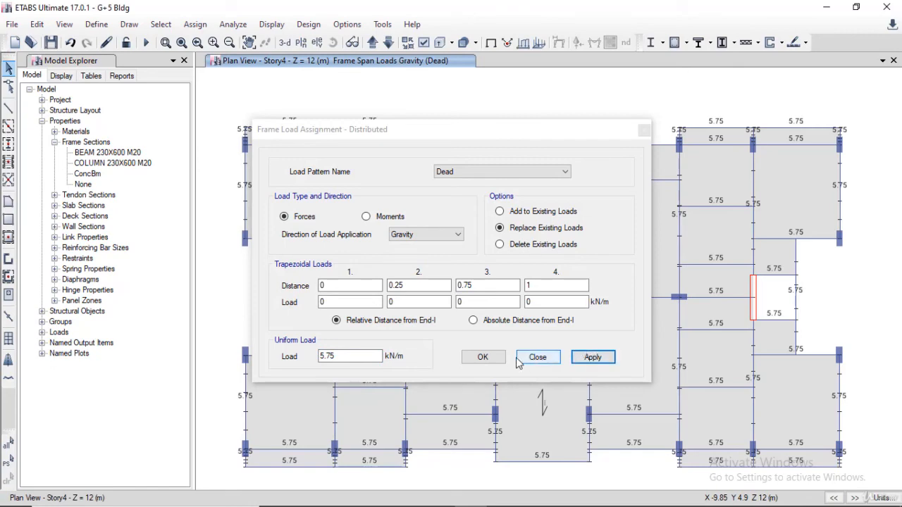
pyautogui.click(483, 357)
# - Select the plan's left-half interior beams: four vertical segments on the two inner lines and six horizontal cross beams, leaving out the mid-height beams
pyautogui.moveTo(496, 133); pyautogui.dragTo(54, 20)
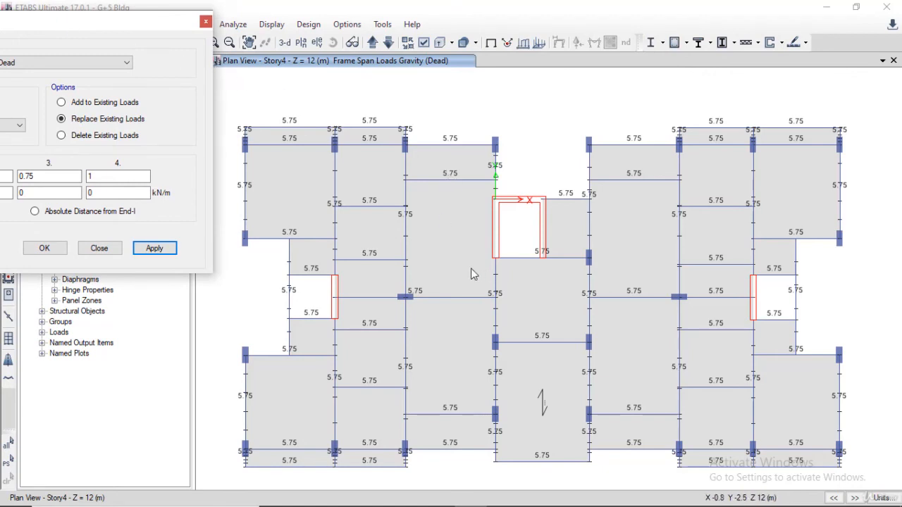
pyautogui.moveTo(478, 270); pyautogui.dragTo(522, 259, button='middle')
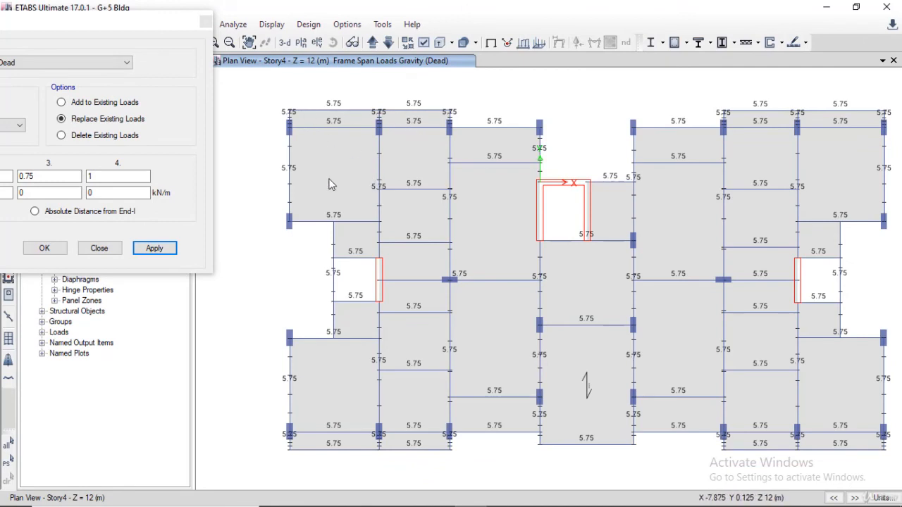
pyautogui.click(380, 167)
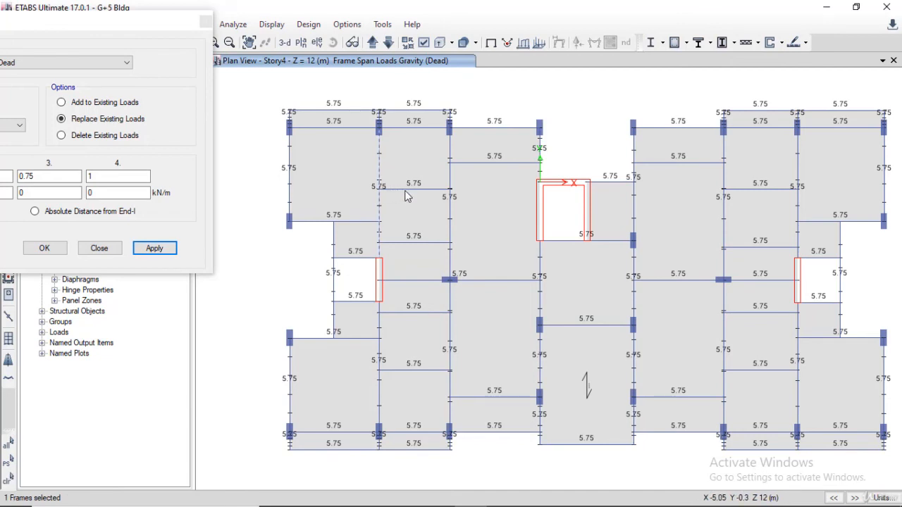
pyautogui.click(405, 189)
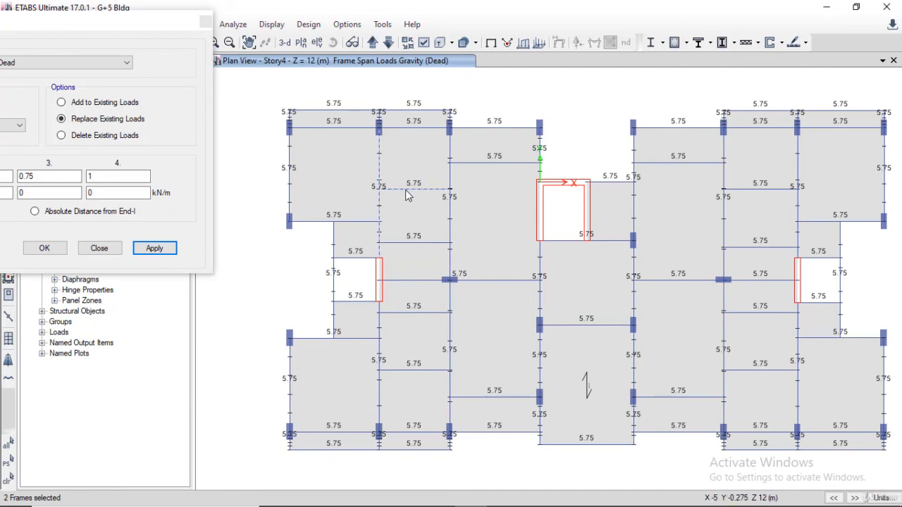
pyautogui.click(449, 178)
pyautogui.click(475, 163)
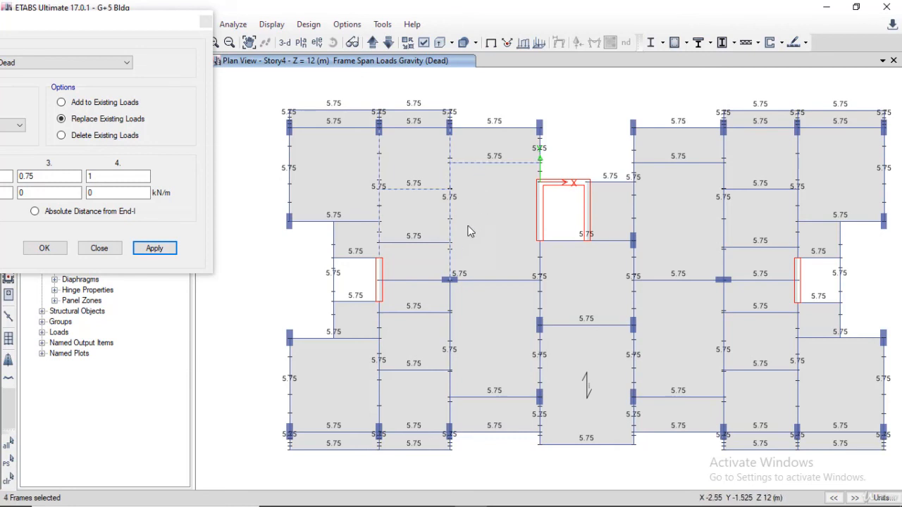
pyautogui.click(421, 242)
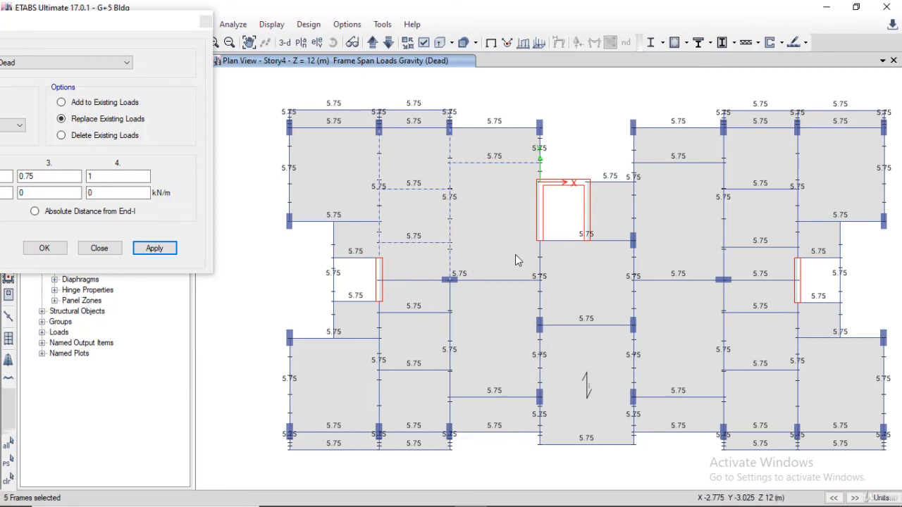
pyautogui.click(425, 312)
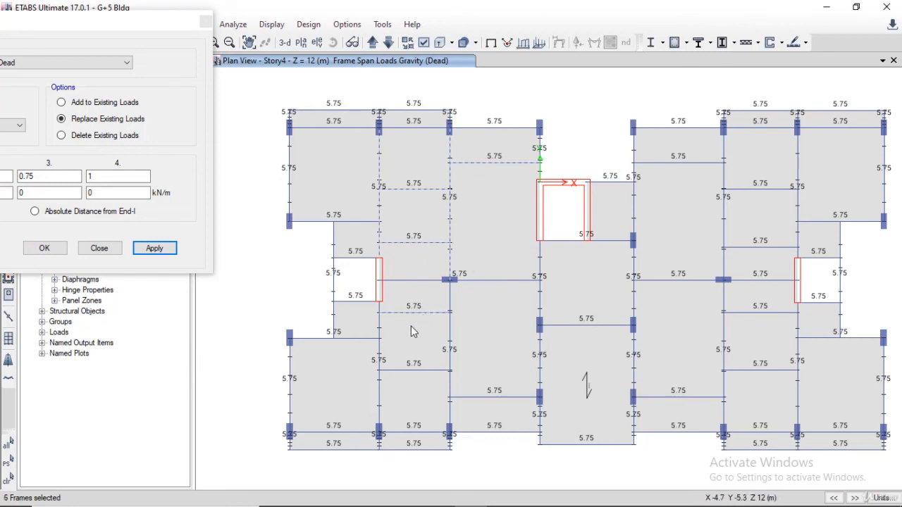
pyautogui.click(402, 369)
pyautogui.click(495, 396)
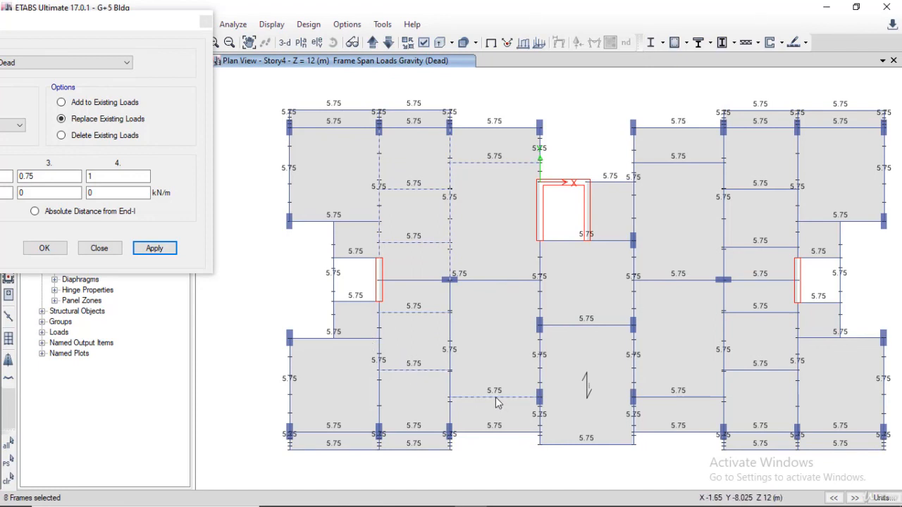
pyautogui.click(378, 356)
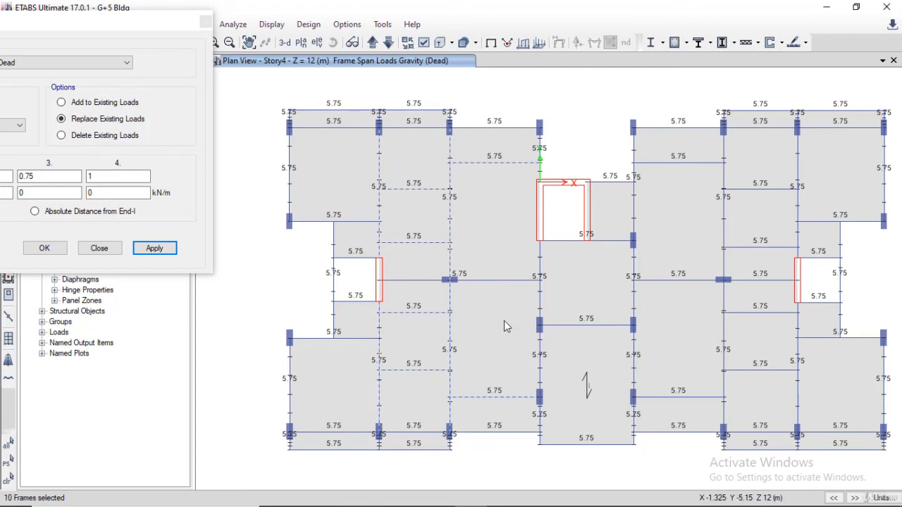
# - Add the matching right-half interior beams to the selection: four vertical segments and six horizontal cross beams, leaving out the mid-height beams
pyautogui.moveTo(504, 321); pyautogui.dragTo(464, 339, button='middle')
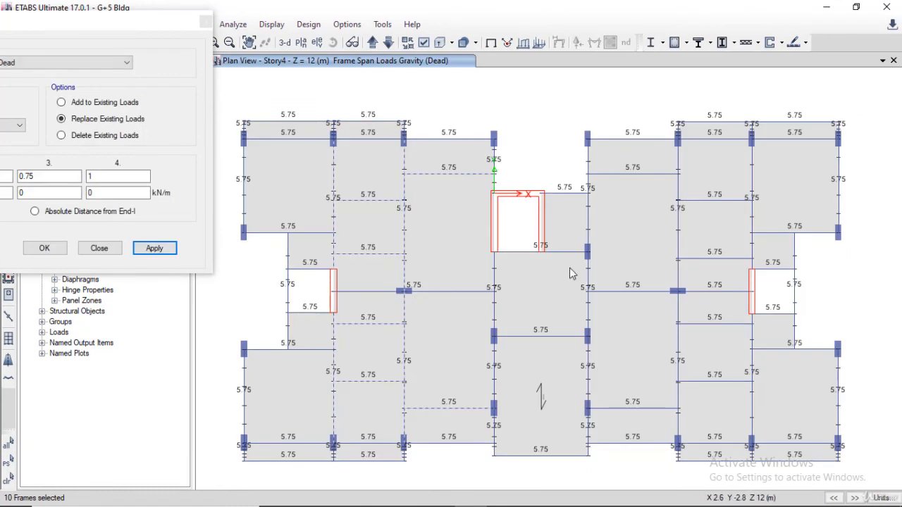
pyautogui.click(638, 173)
pyautogui.click(695, 198)
pyautogui.click(677, 192)
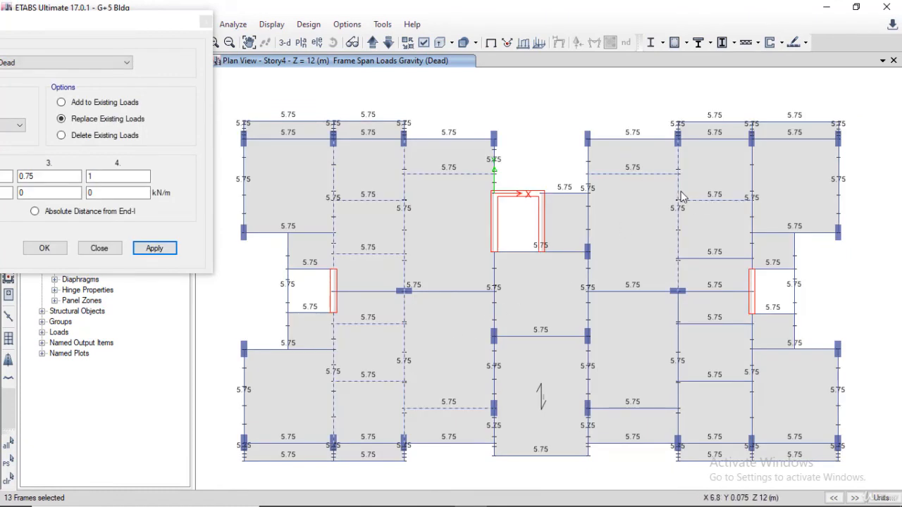
pyautogui.click(752, 181)
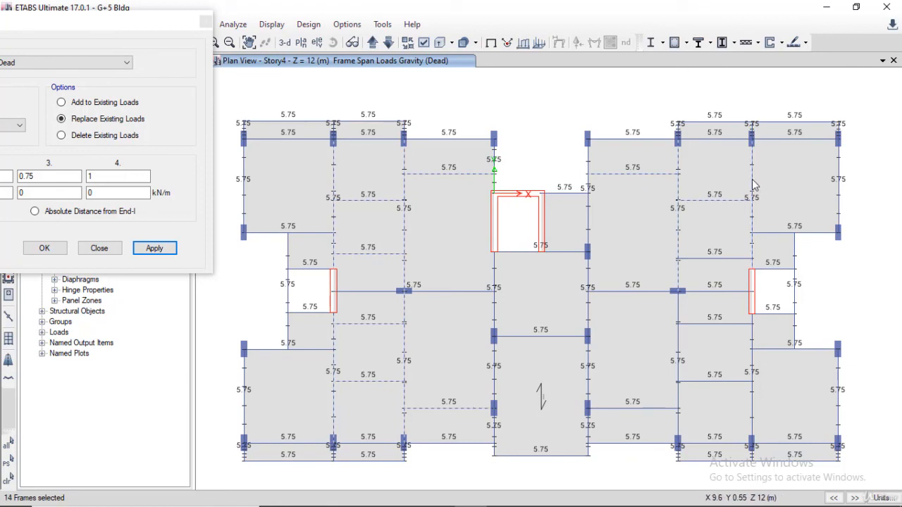
pyautogui.click(717, 258)
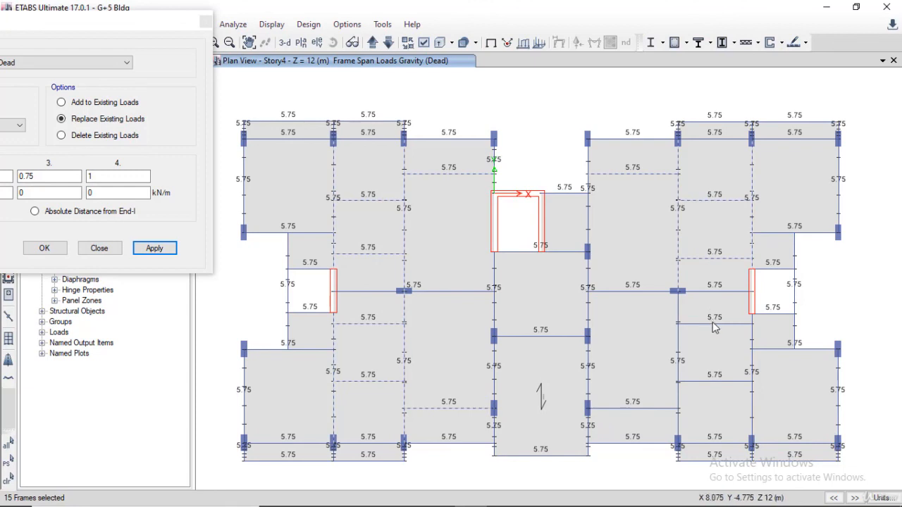
pyautogui.click(712, 322)
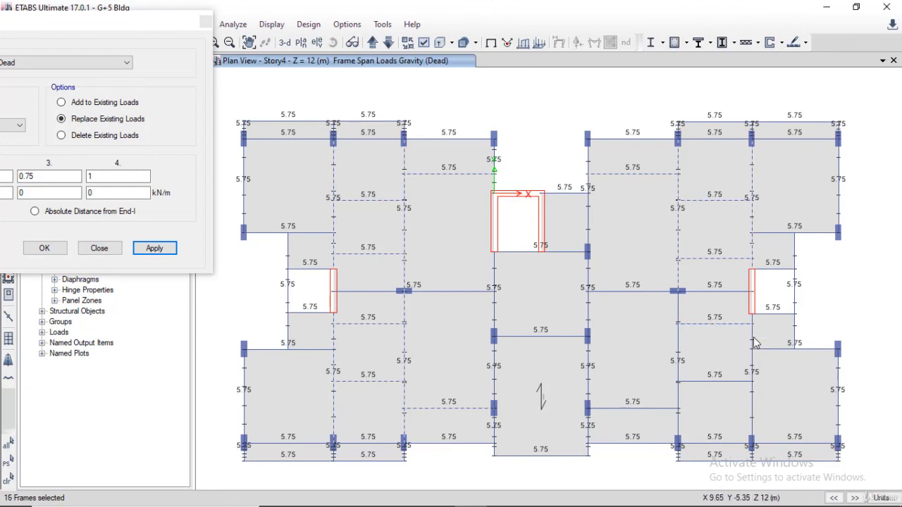
pyautogui.click(754, 345)
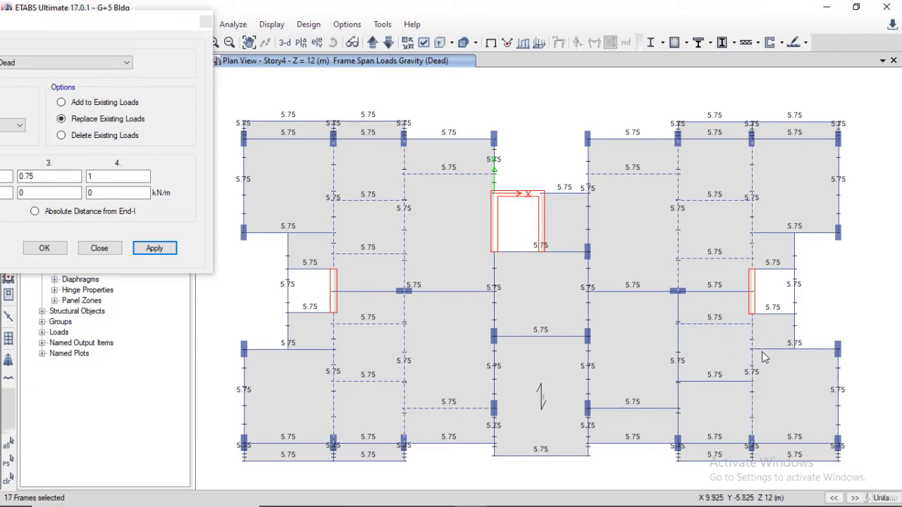
pyautogui.click(725, 383)
pyautogui.click(678, 365)
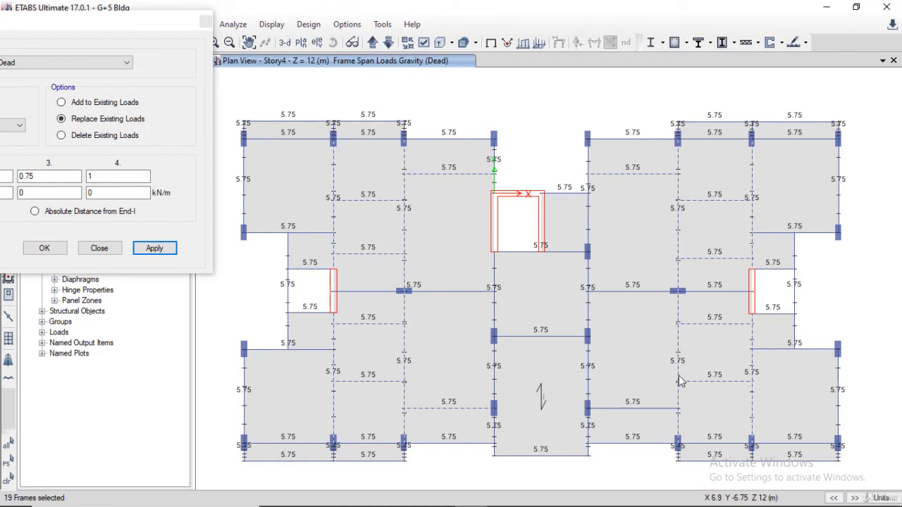
pyautogui.click(646, 407)
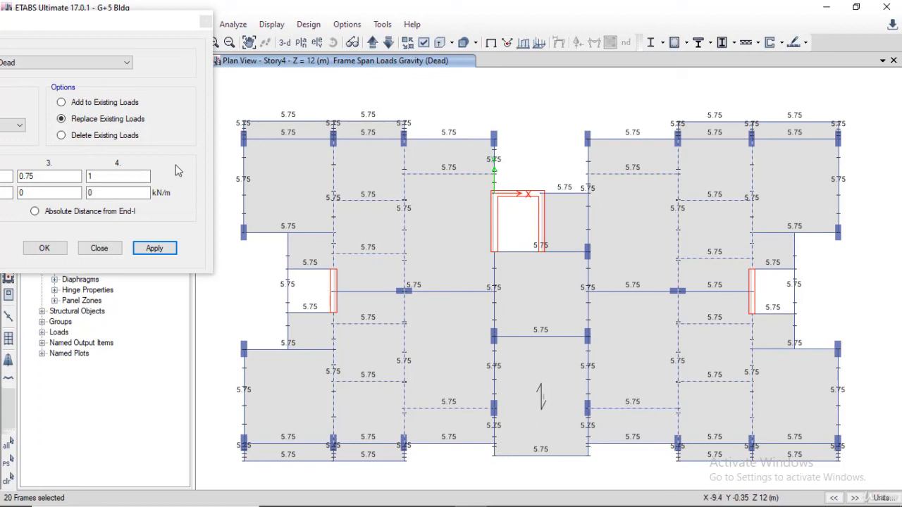
# - Replace the selected interior beams' uniform Dead load with 0.15*2.5*10 kN/m in the gravity direction and finish the load assignment
pyautogui.moveTo(129, 27); pyautogui.dragTo(504, 89)
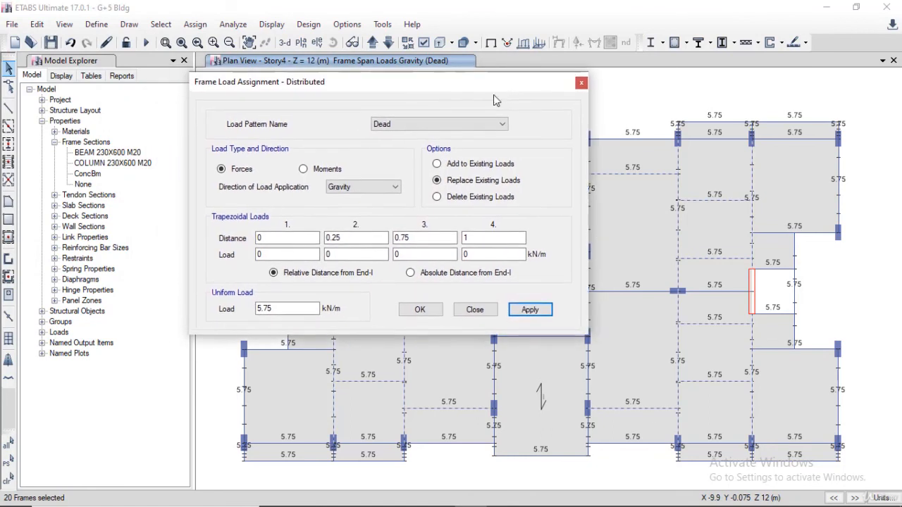
pyautogui.click(291, 308)
pyautogui.press('BackSpace')
pyautogui.press('BackSpace')
pyautogui.press('BackSpace')
pyautogui.press('BackSpace')
pyautogui.write('0.15*')
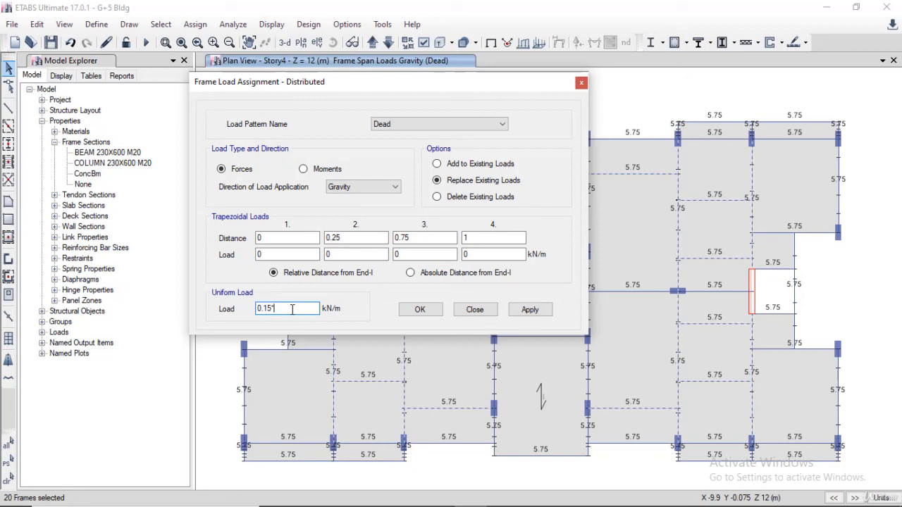
pyautogui.write('2.5*10')
pyautogui.press('Return')
pyautogui.click(527, 309)
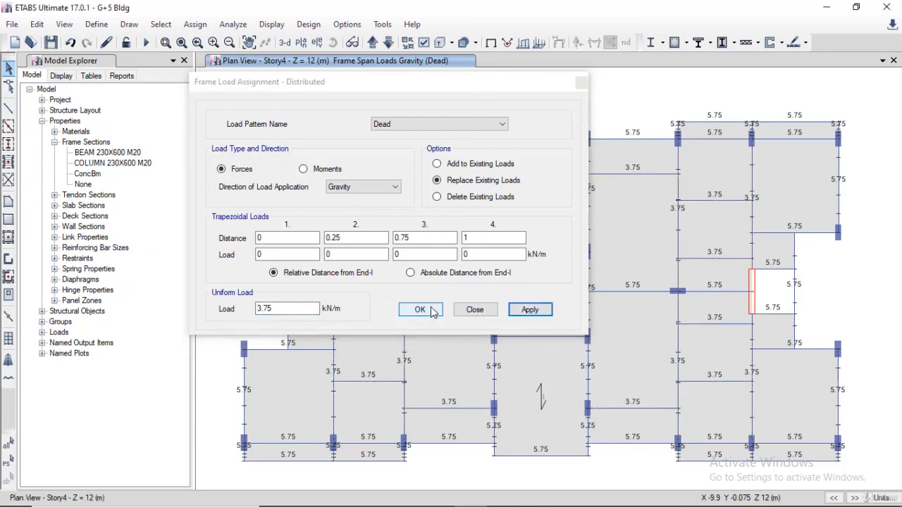
pyautogui.click(420, 310)
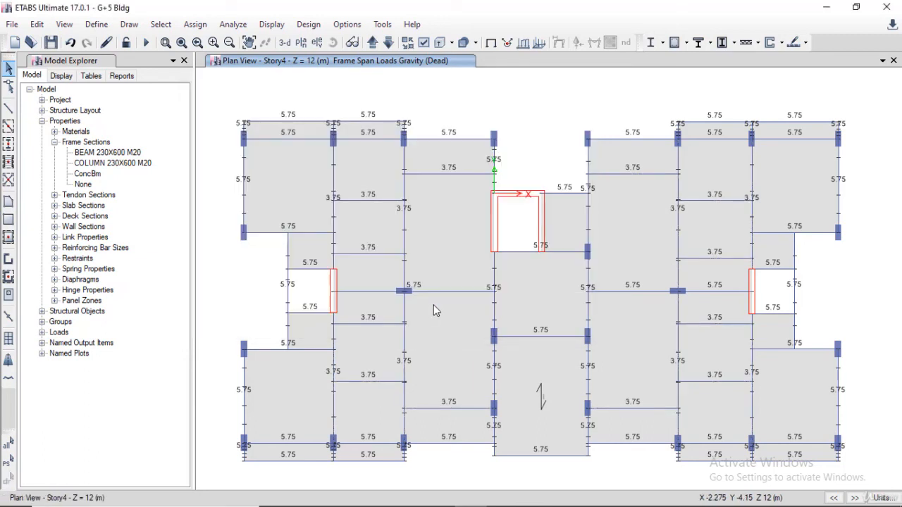